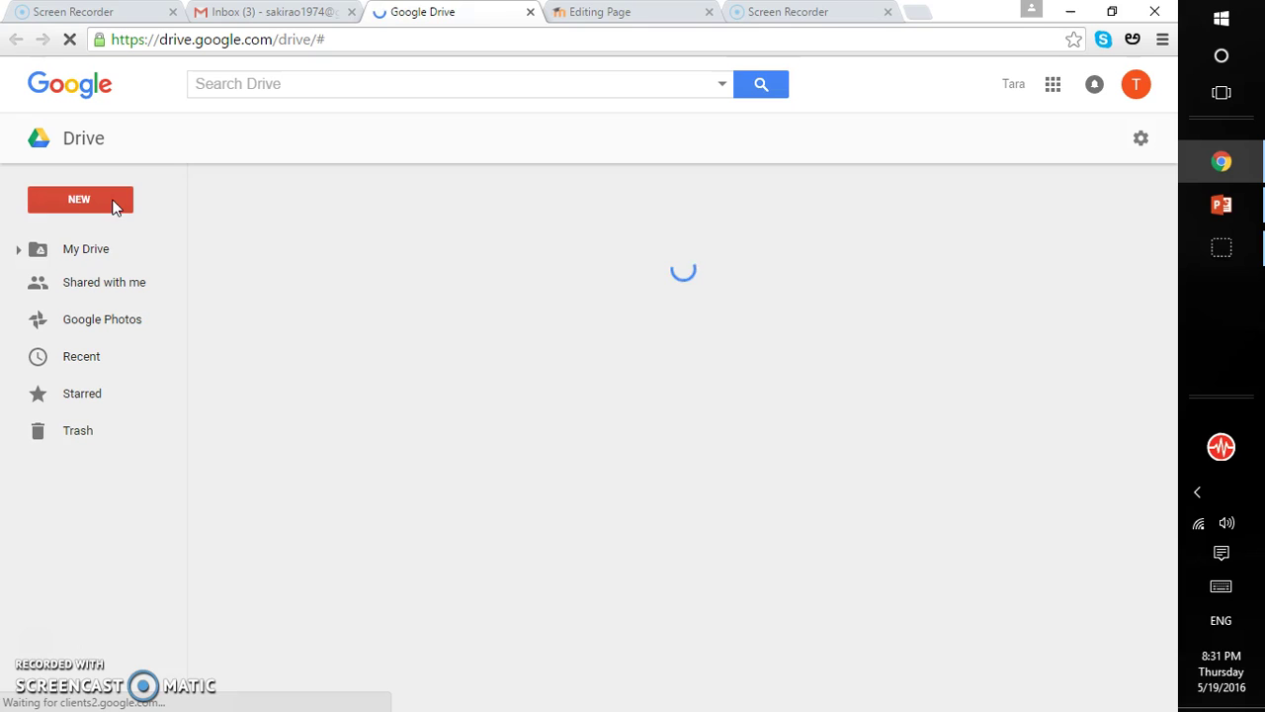
- From Google Drive's New menu, create a blank Google Form via More
left_click(60, 202)
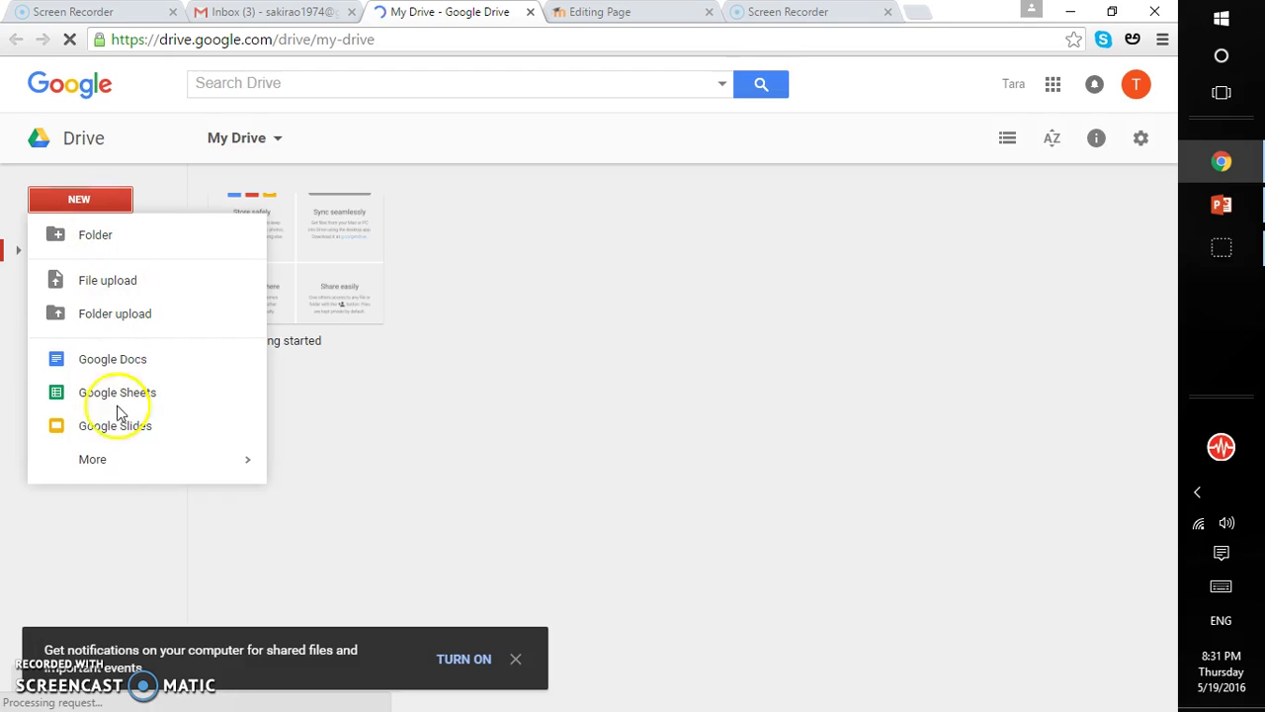
mouse_move(92, 459)
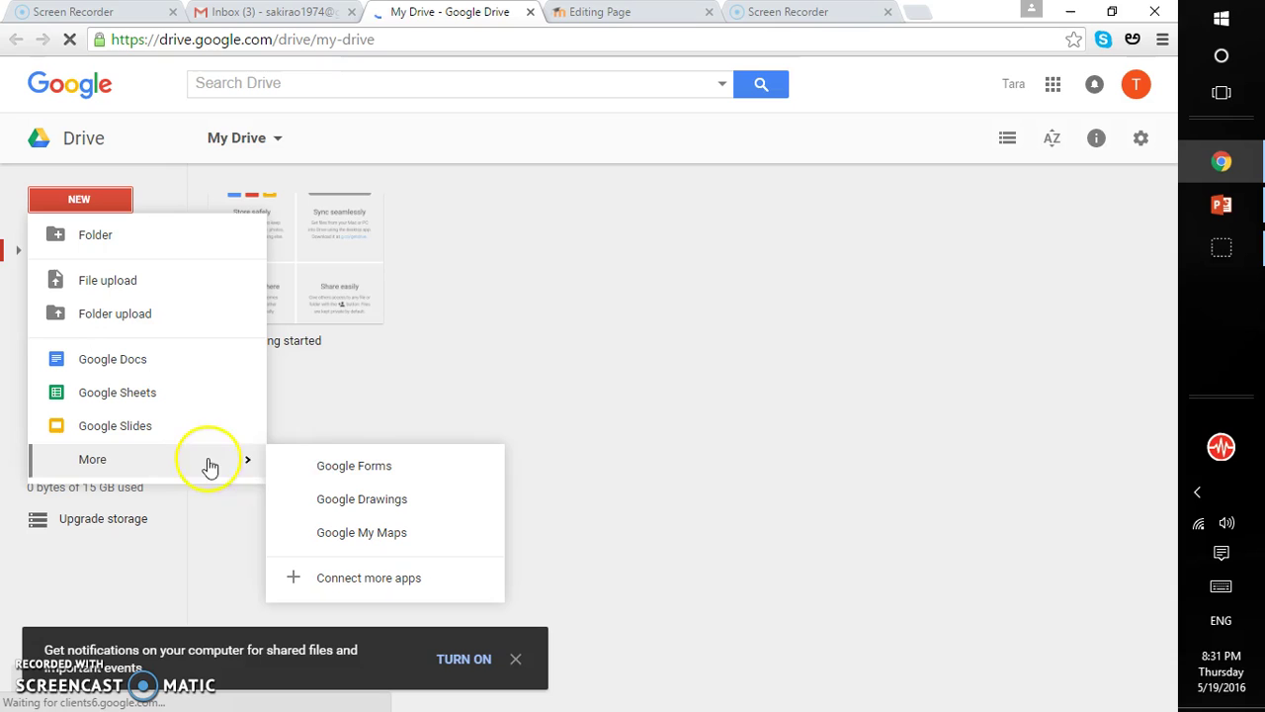
left_click(360, 470)
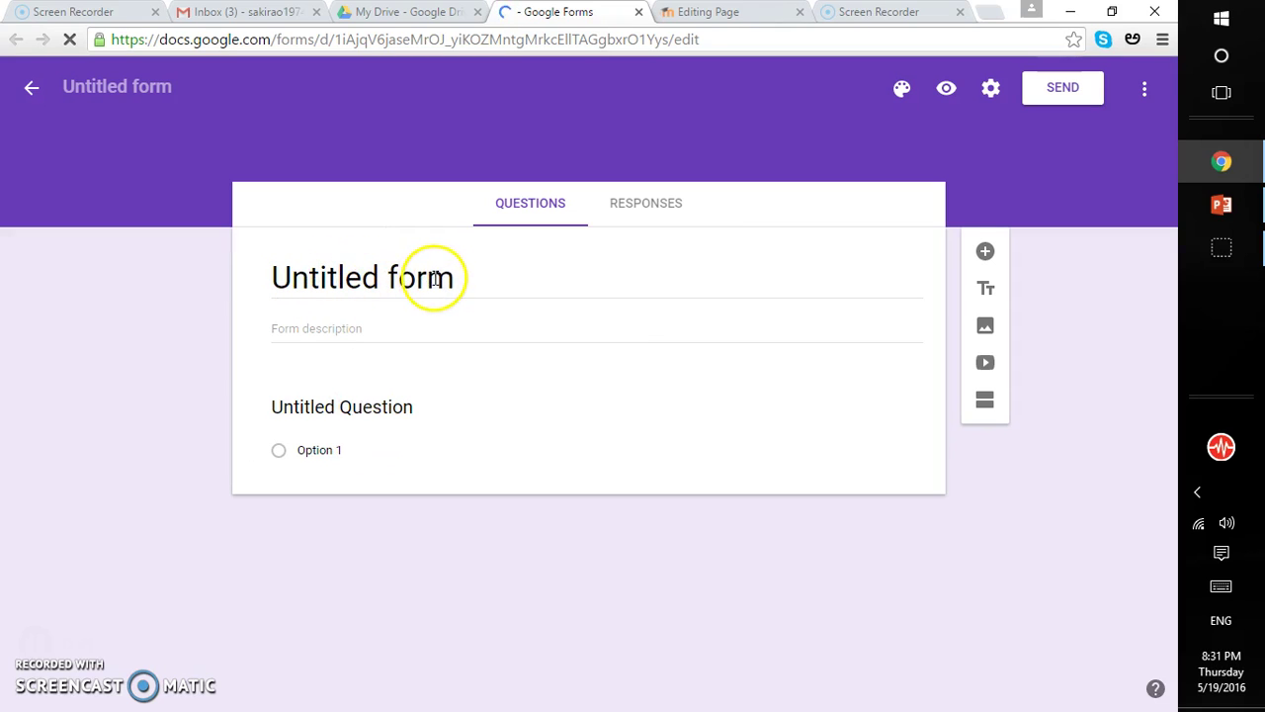
- Rename the untitled form to 'Demo Form'
left_click(269, 286)
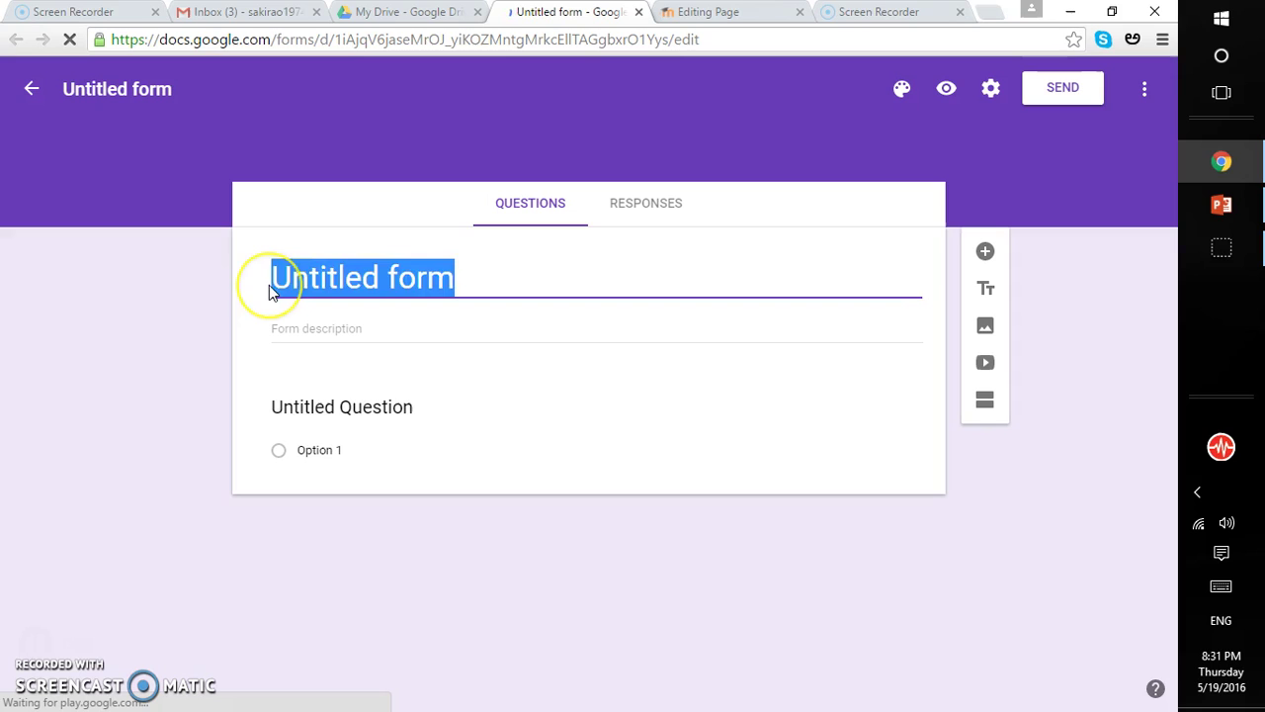
left_click(331, 278)
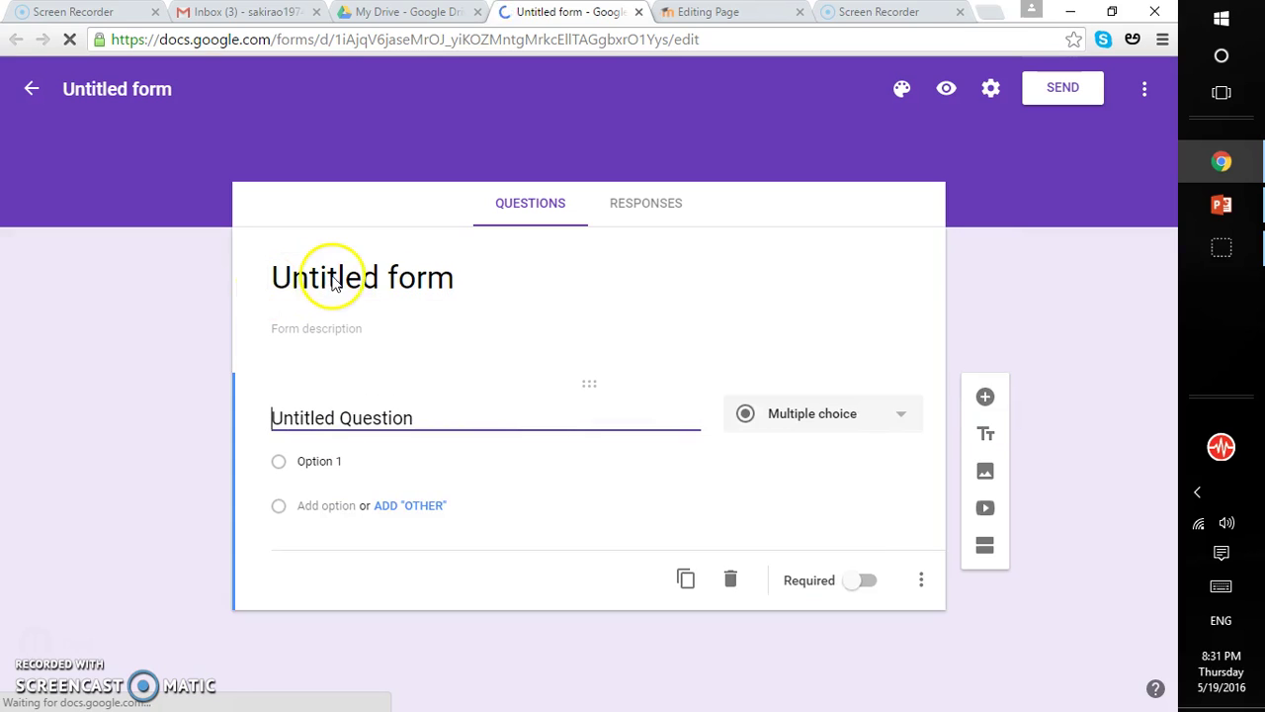
key("ctrl+a")
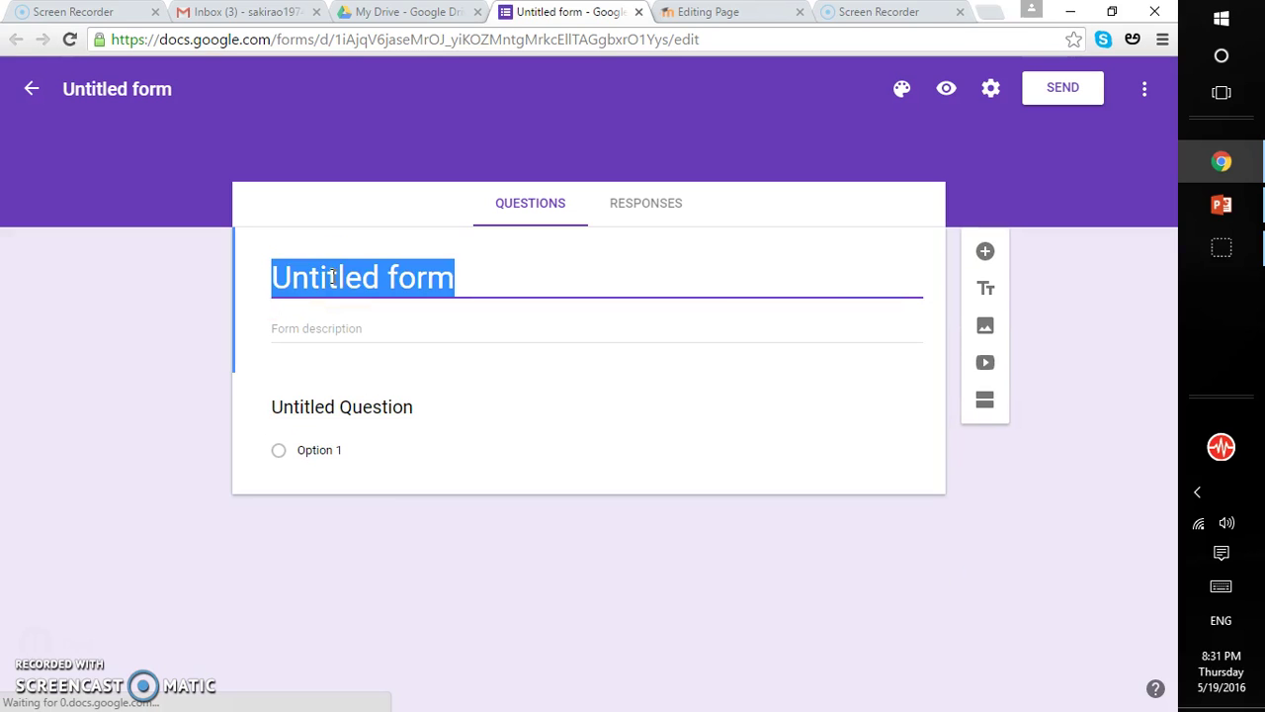
type("Demo Form")
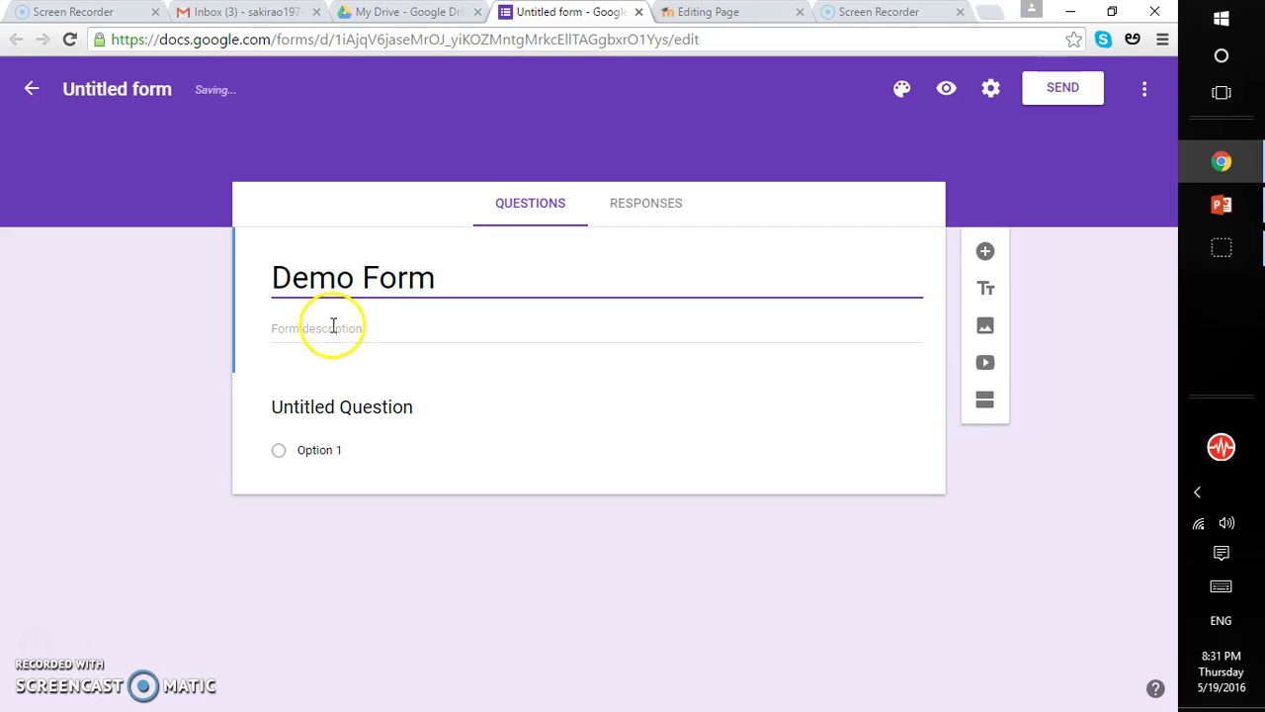
- Add the form description 'Demo on how to use google forms...'
left_click(333, 326)
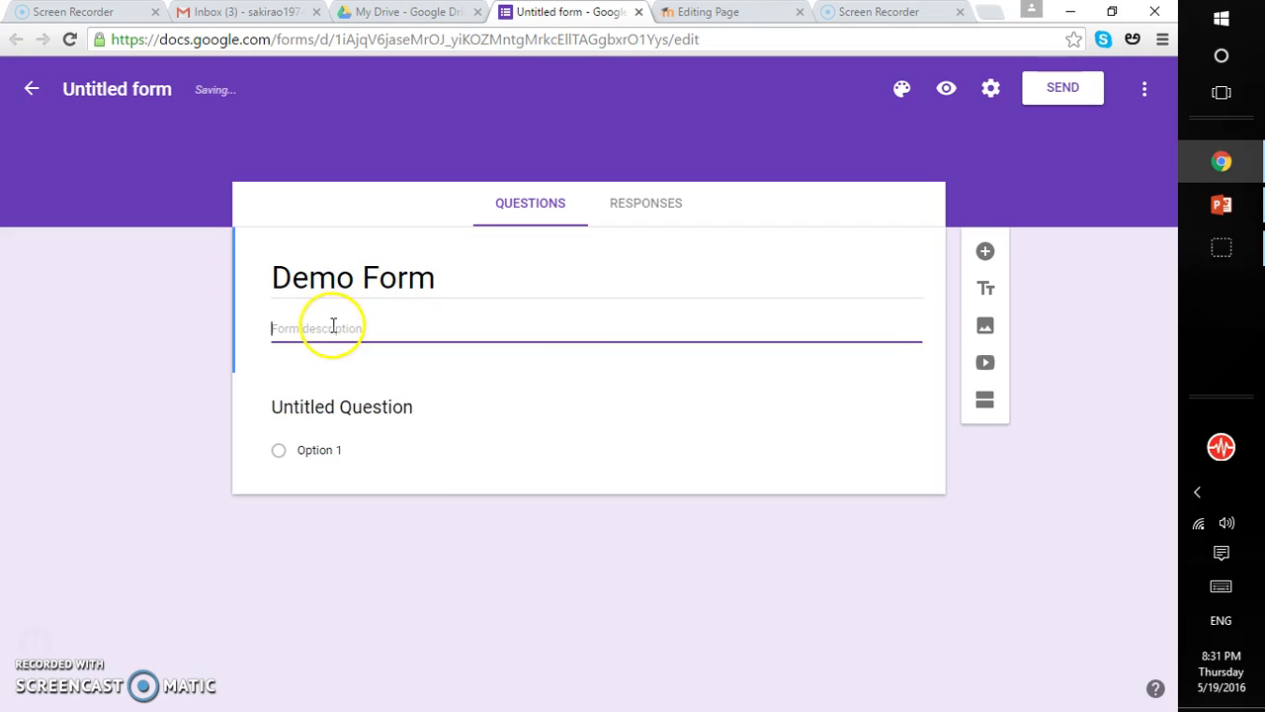
left_click(354, 406)
left_click(328, 334)
type("T")
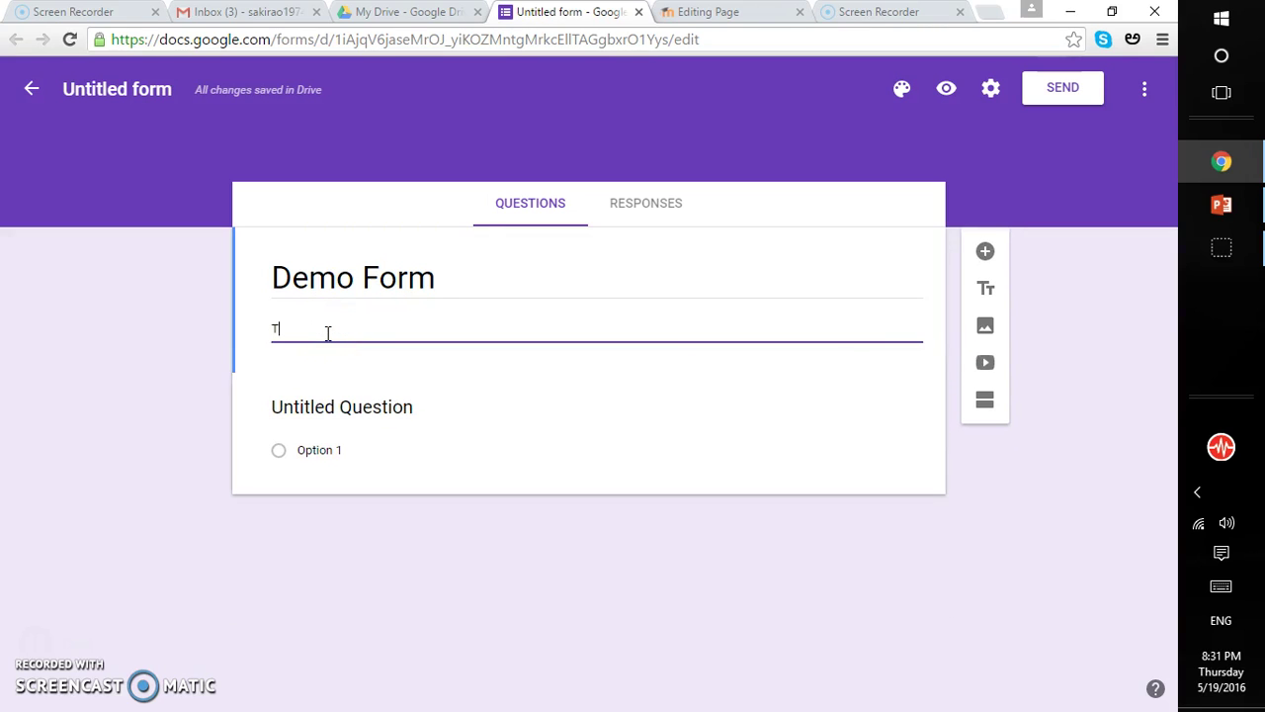
key("BackSpace")
type("Demo")
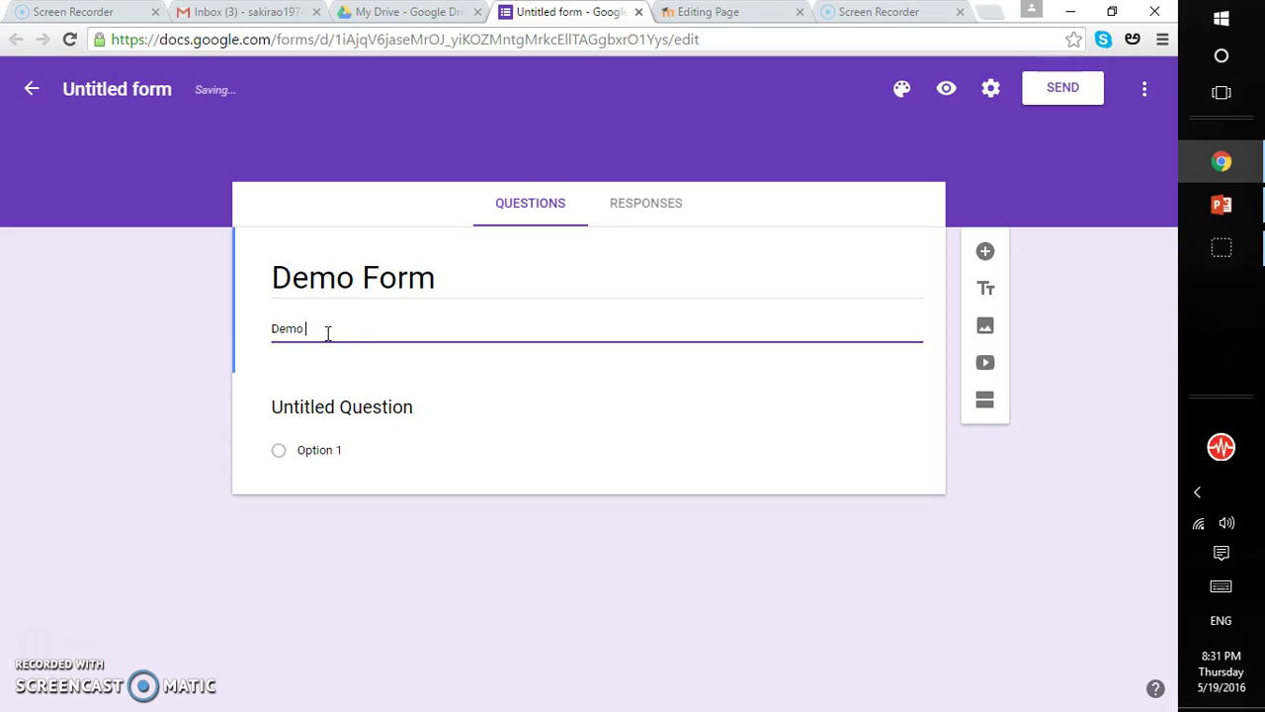
type("on how to use ")
type("google forms...")
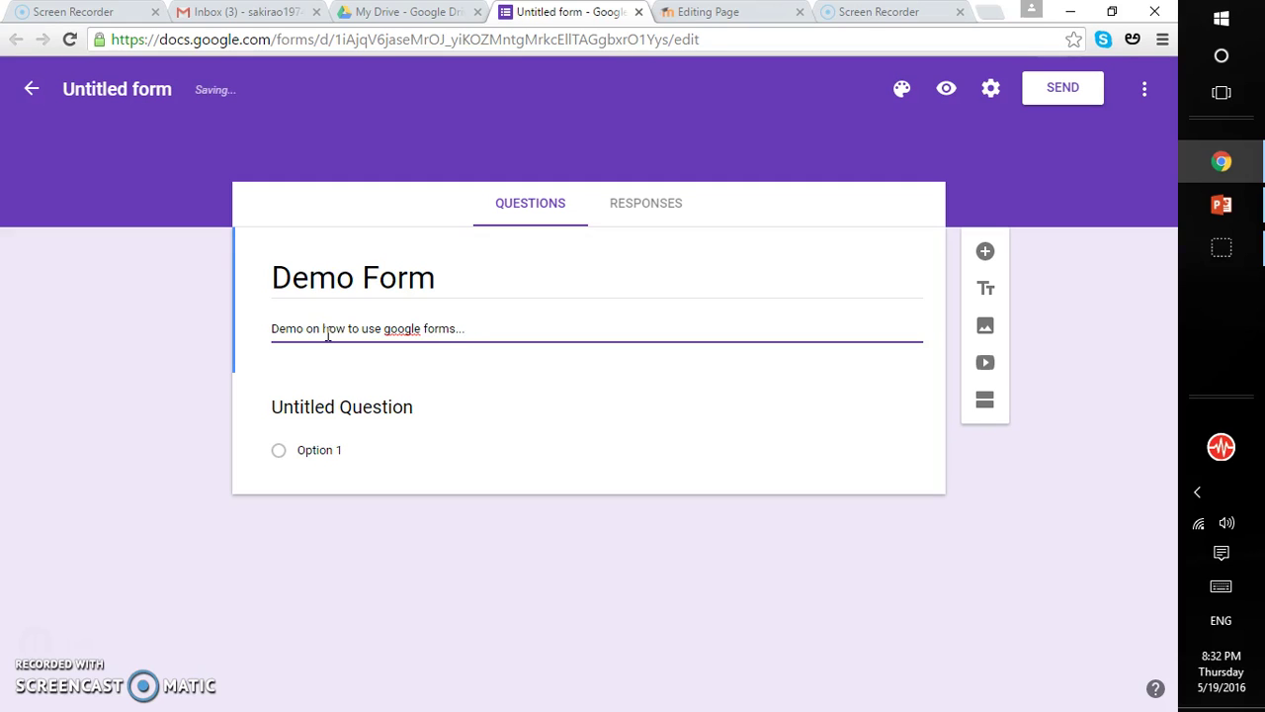
left_click(345, 413)
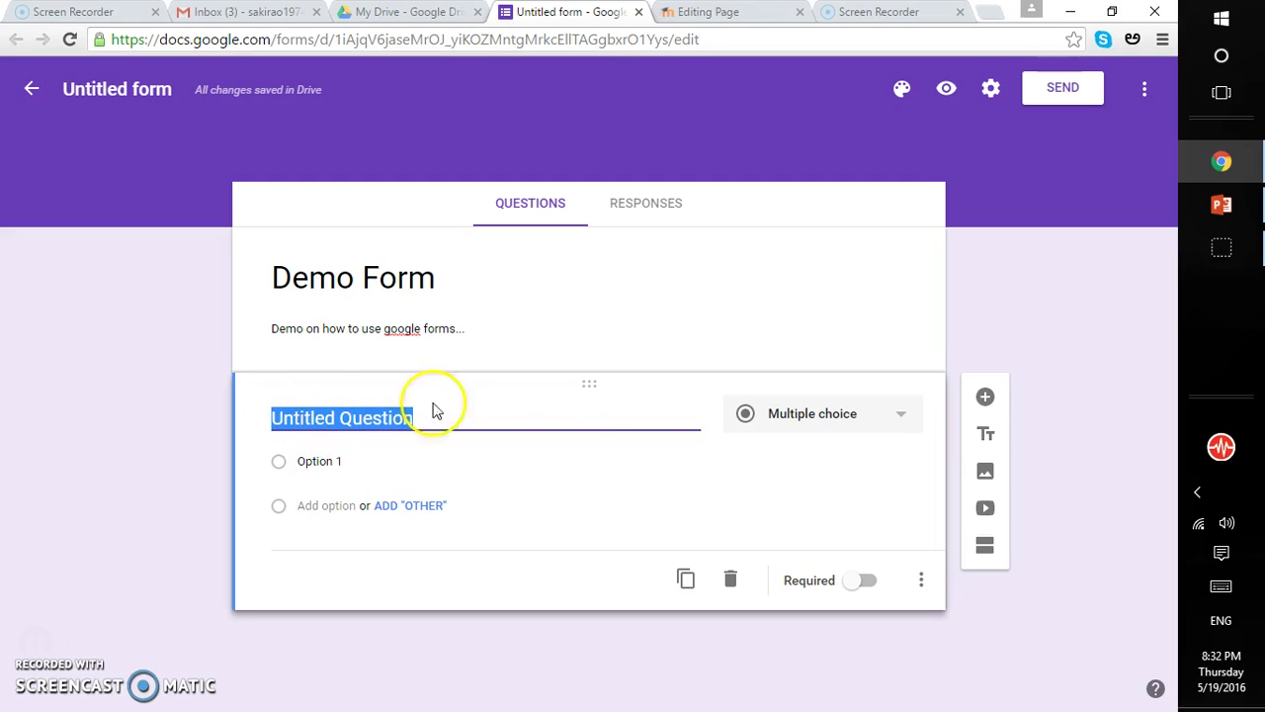
left_click(900, 415)
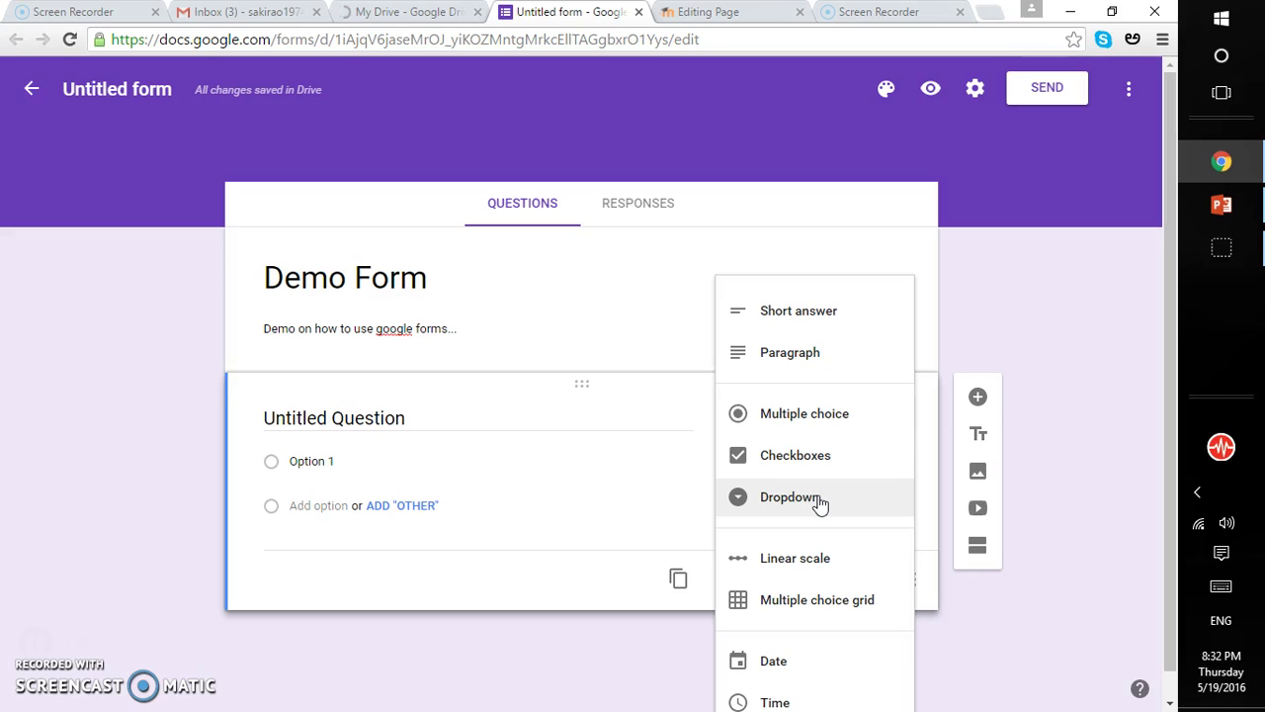
left_click(816, 605)
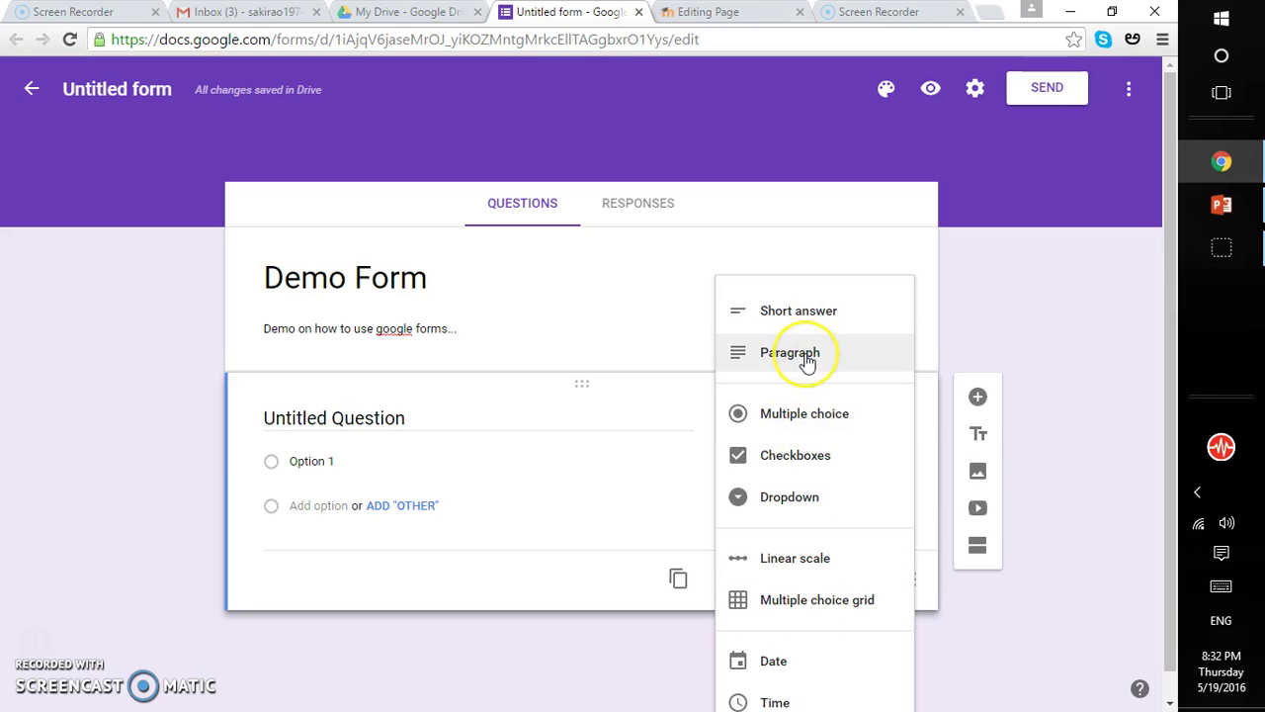
left_click(635, 435)
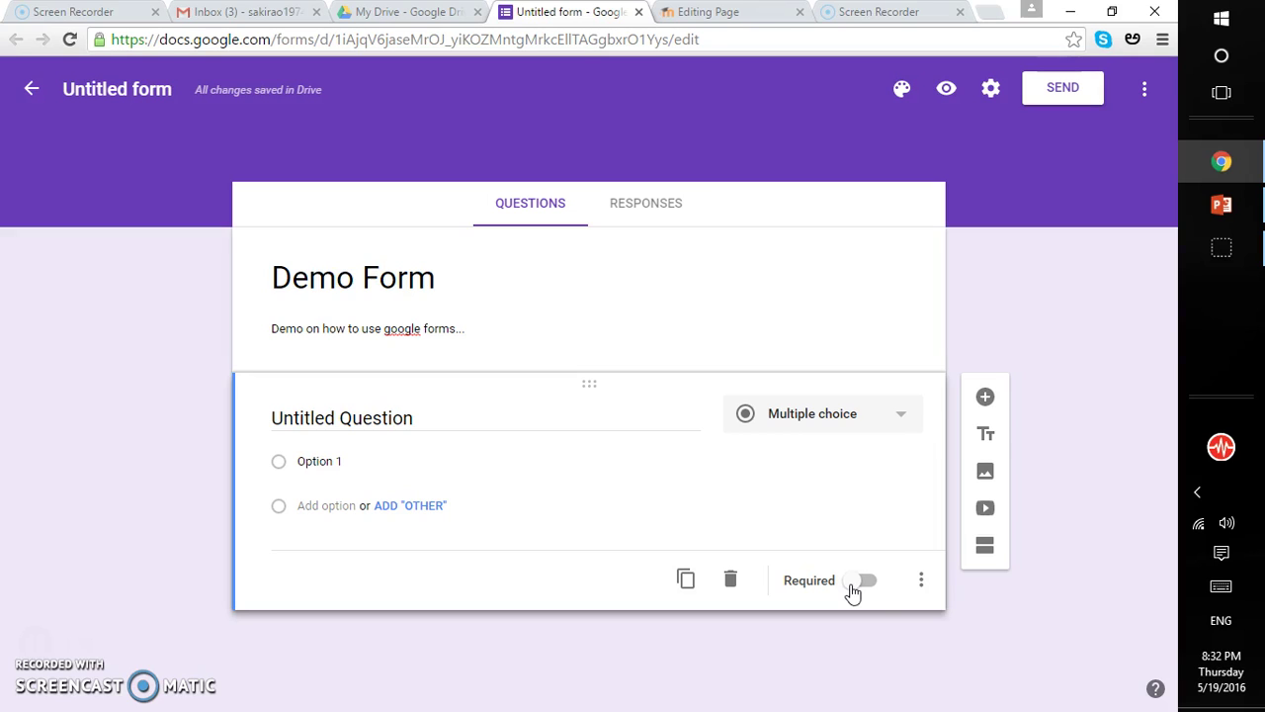
- Turn on Required for the untitled multiple-choice question
left_click(868, 583)
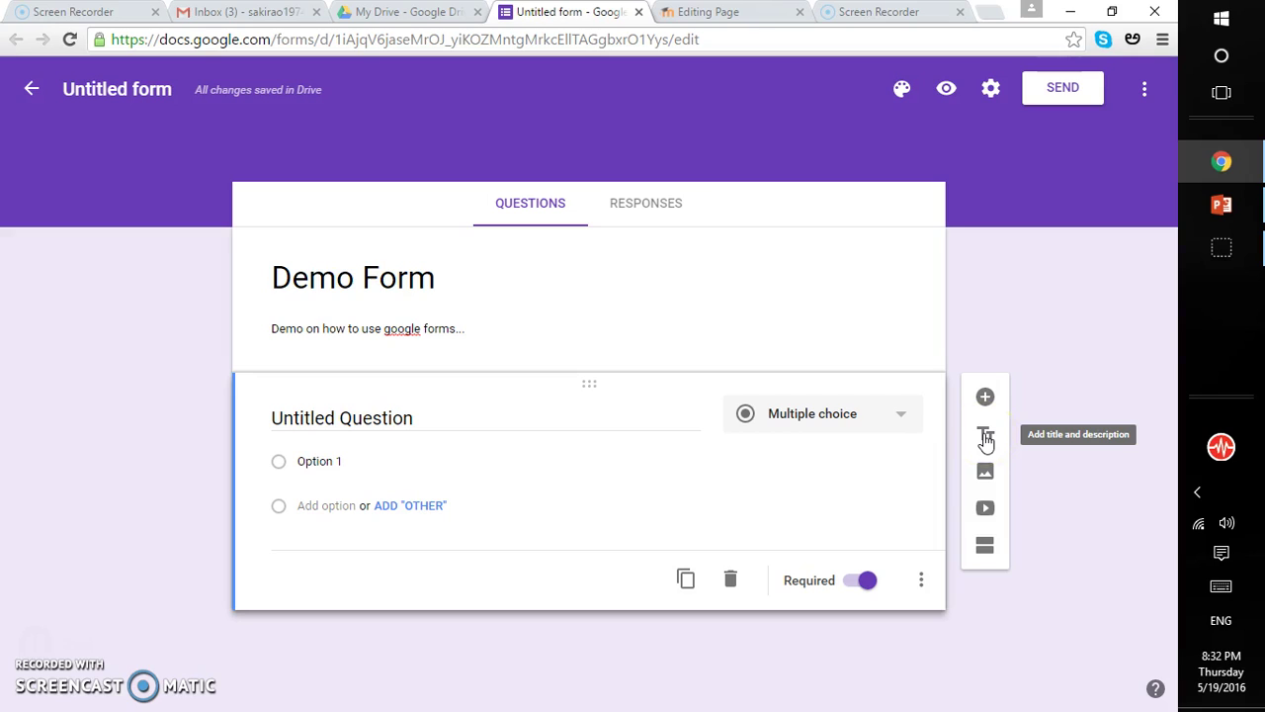
left_click(981, 474)
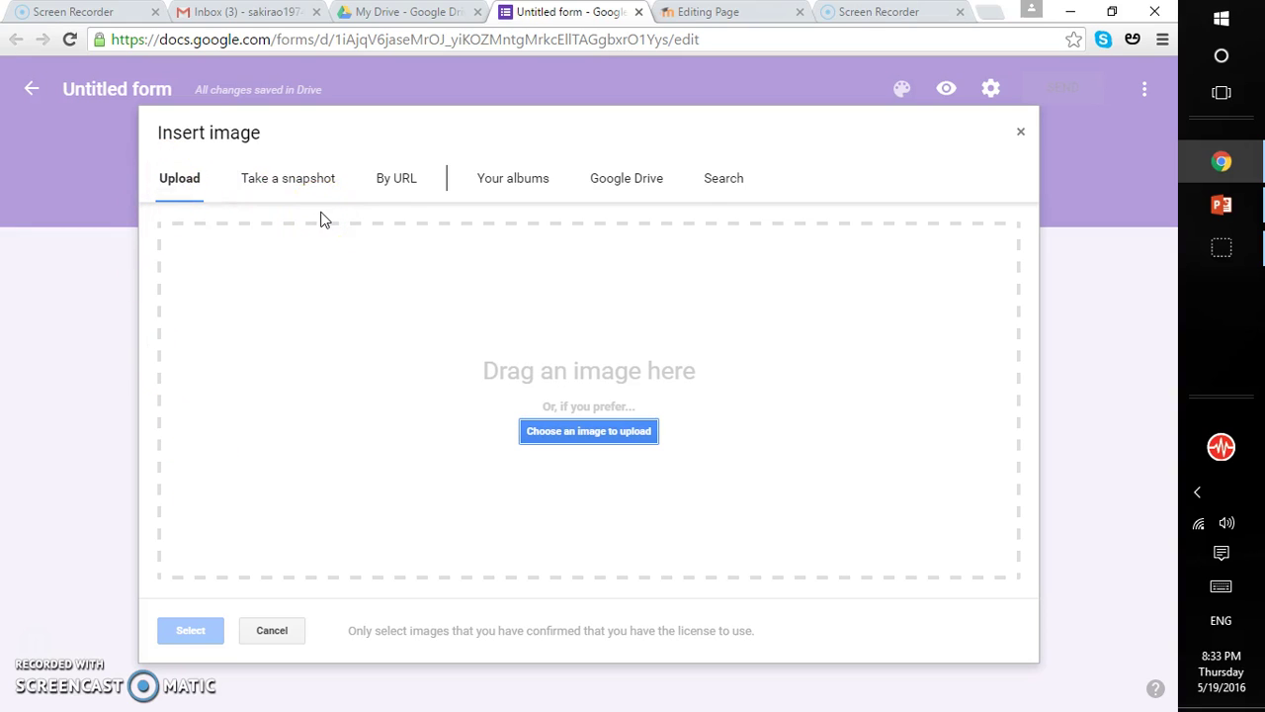
left_click(1018, 133)
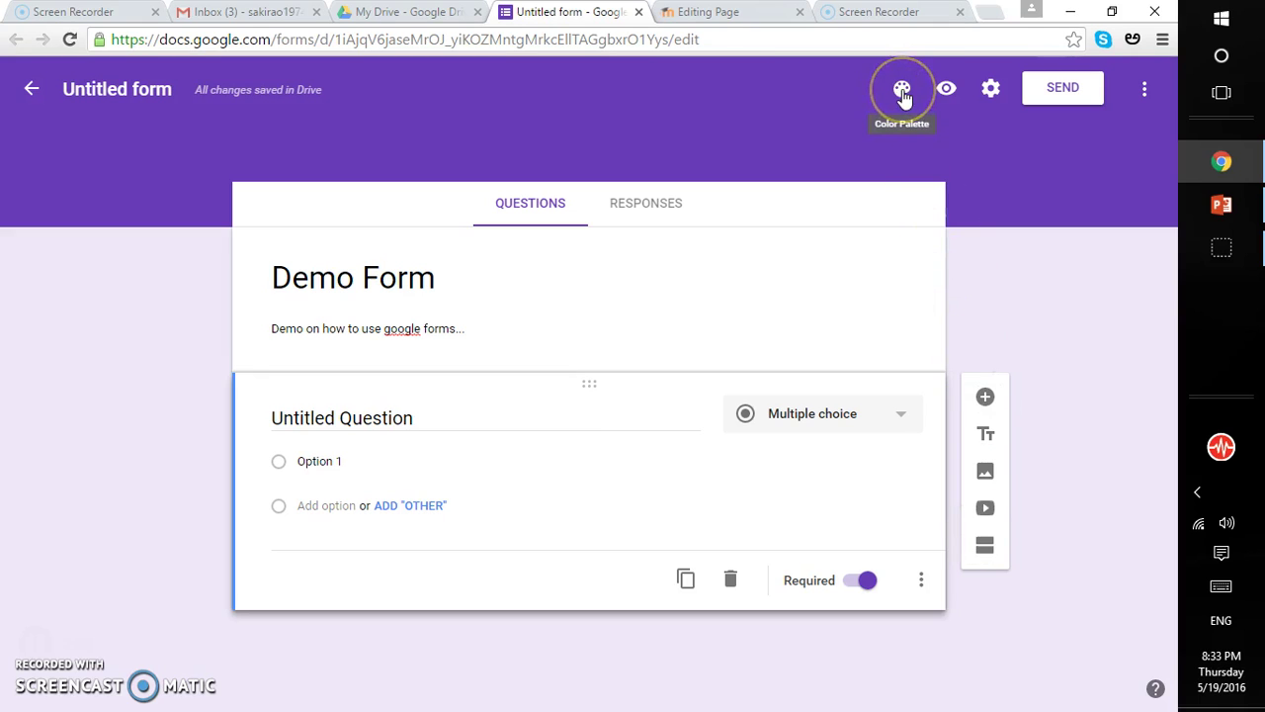
- Pick the blue theme colour, then open and save the form settings
left_click(901, 91)
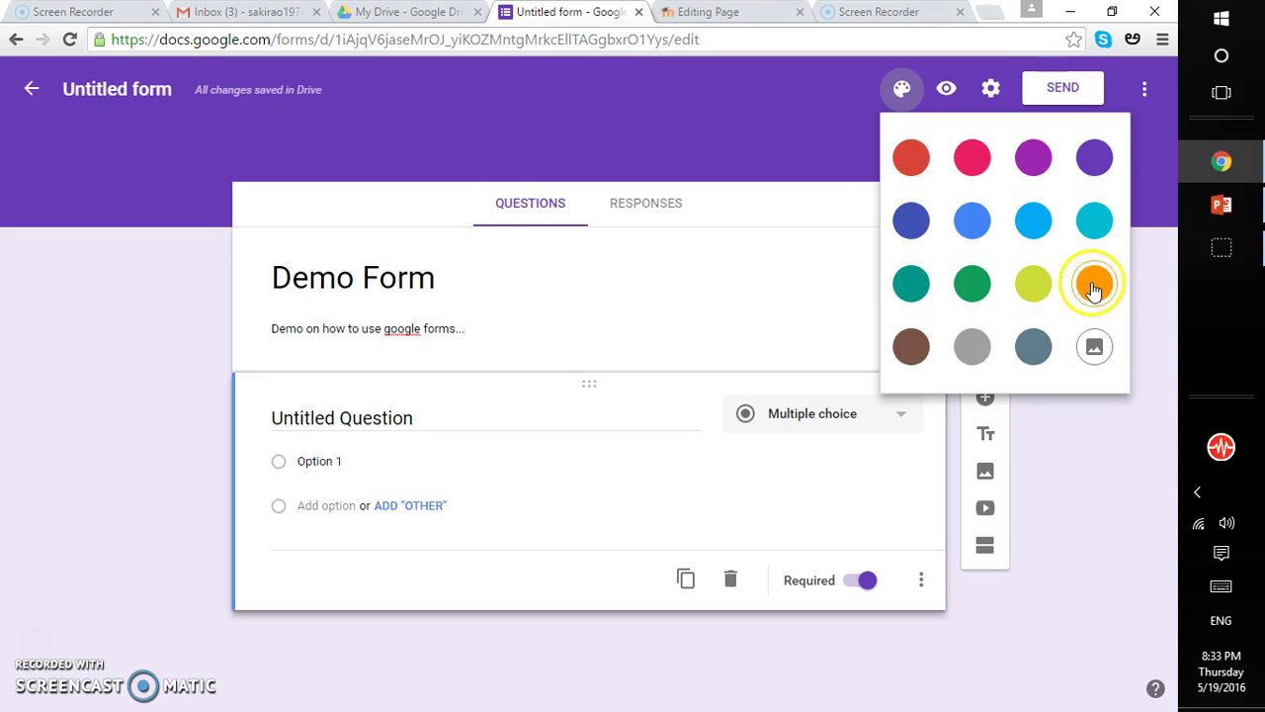
left_click(973, 224)
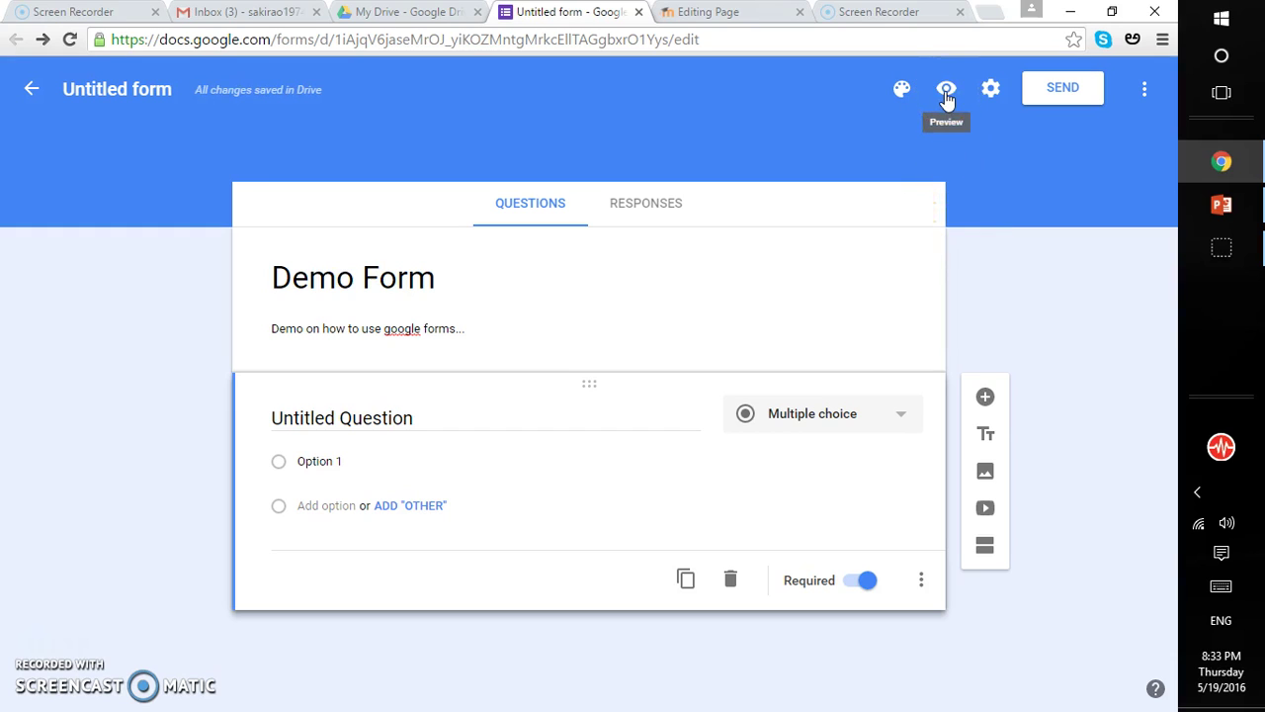
left_click(992, 98)
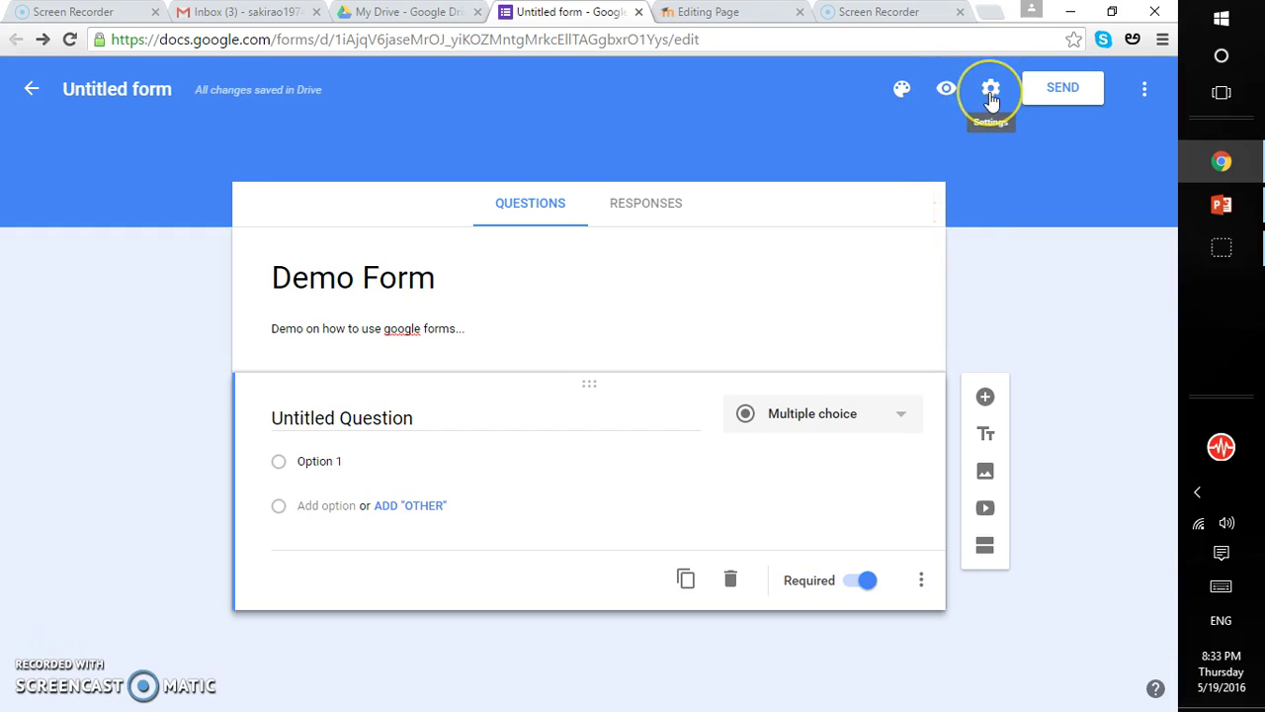
left_click(992, 99)
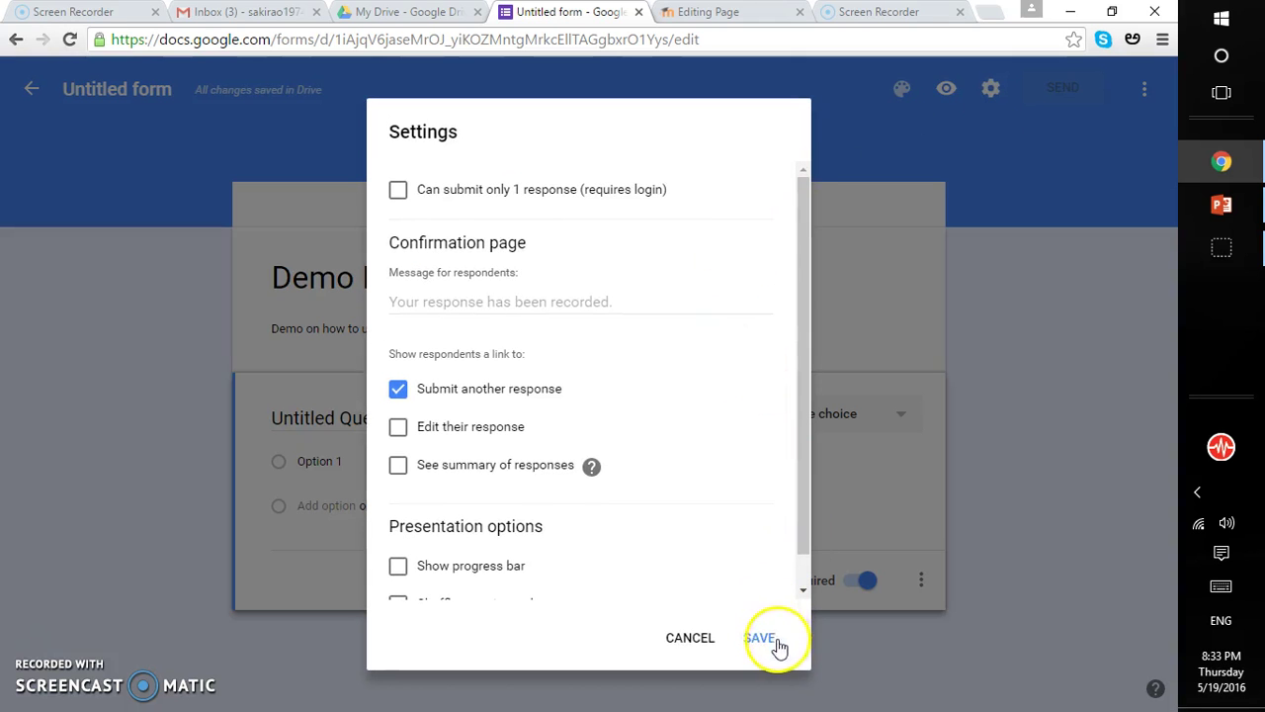
left_click(675, 637)
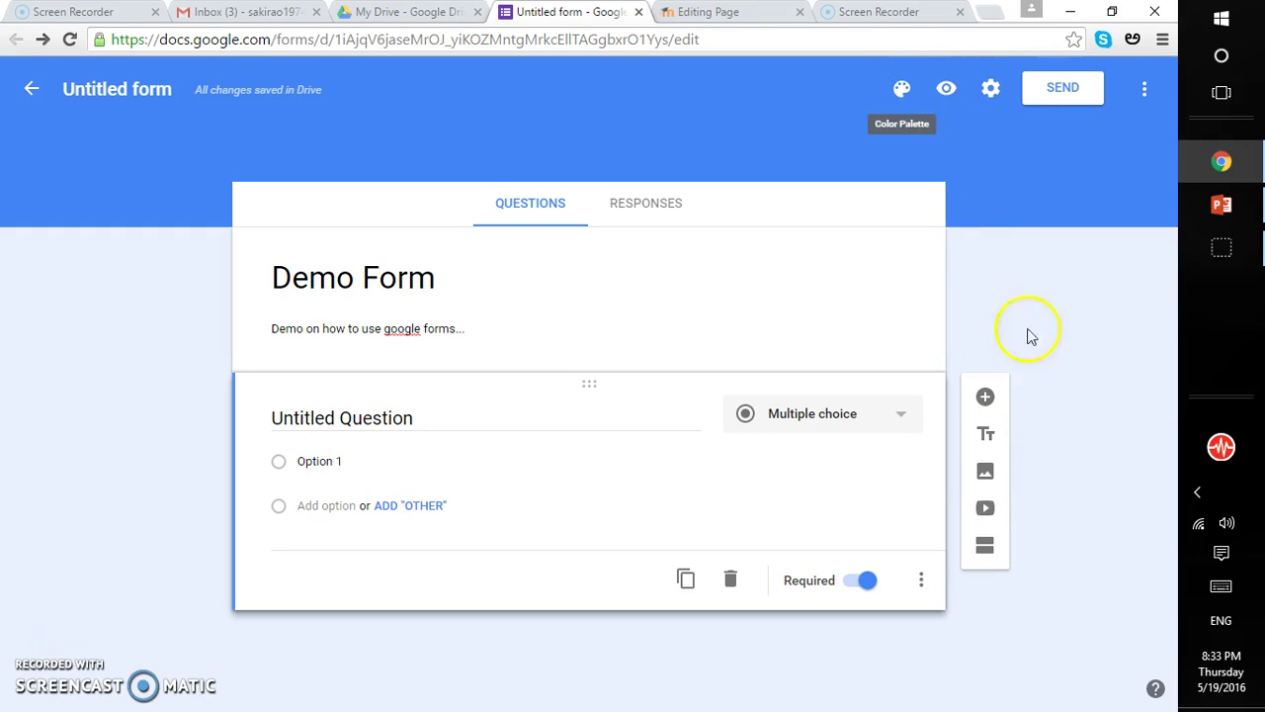
- Bring up the header image theme chooser from the theme palette
left_click(901, 94)
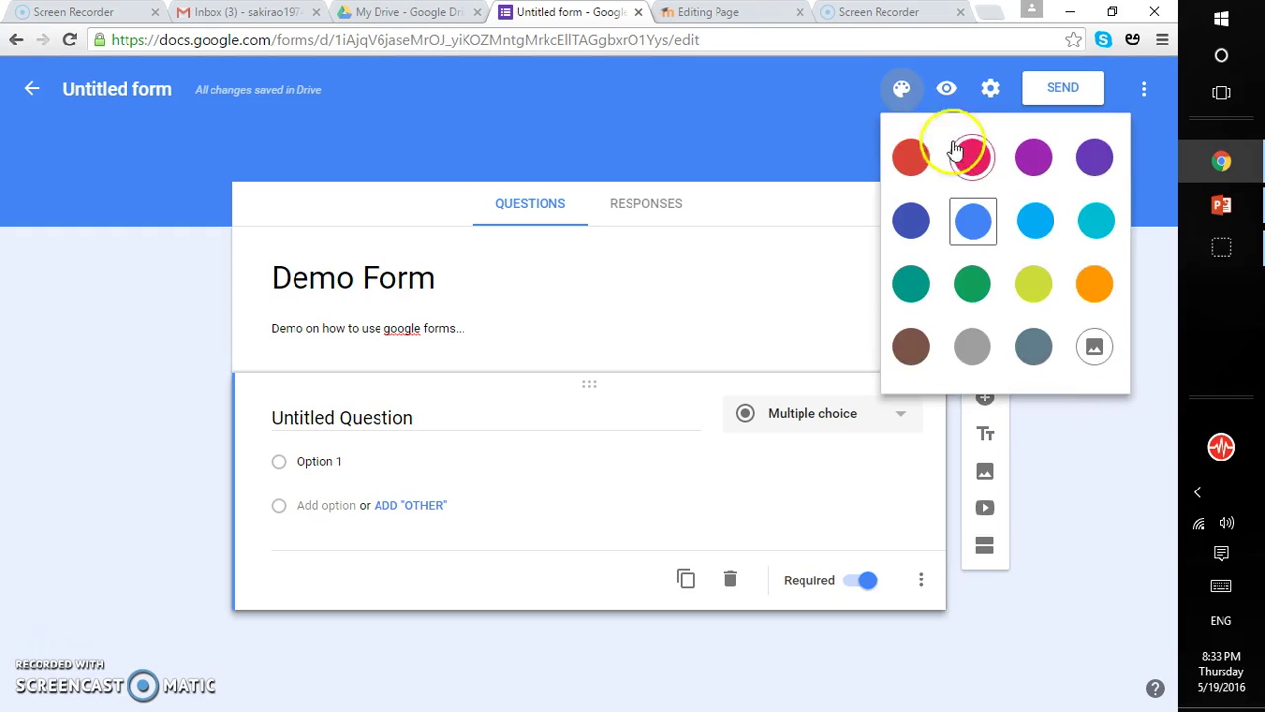
left_click(1093, 352)
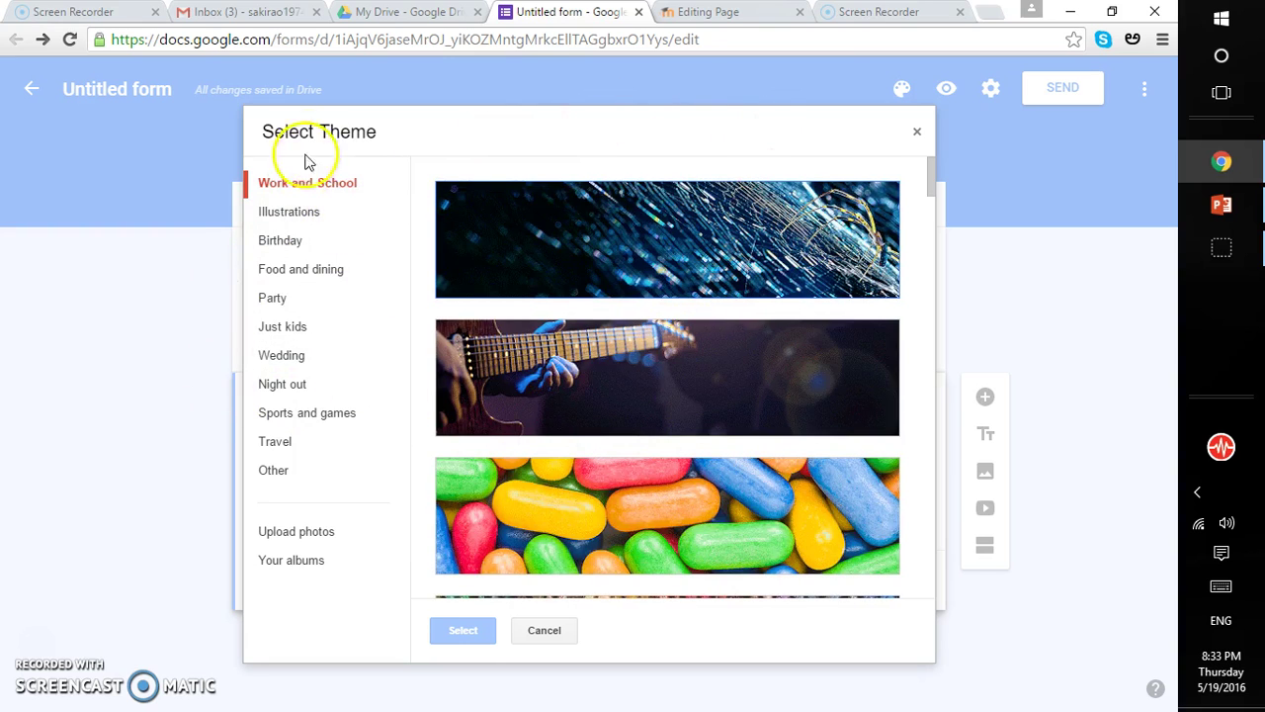
left_click(919, 135)
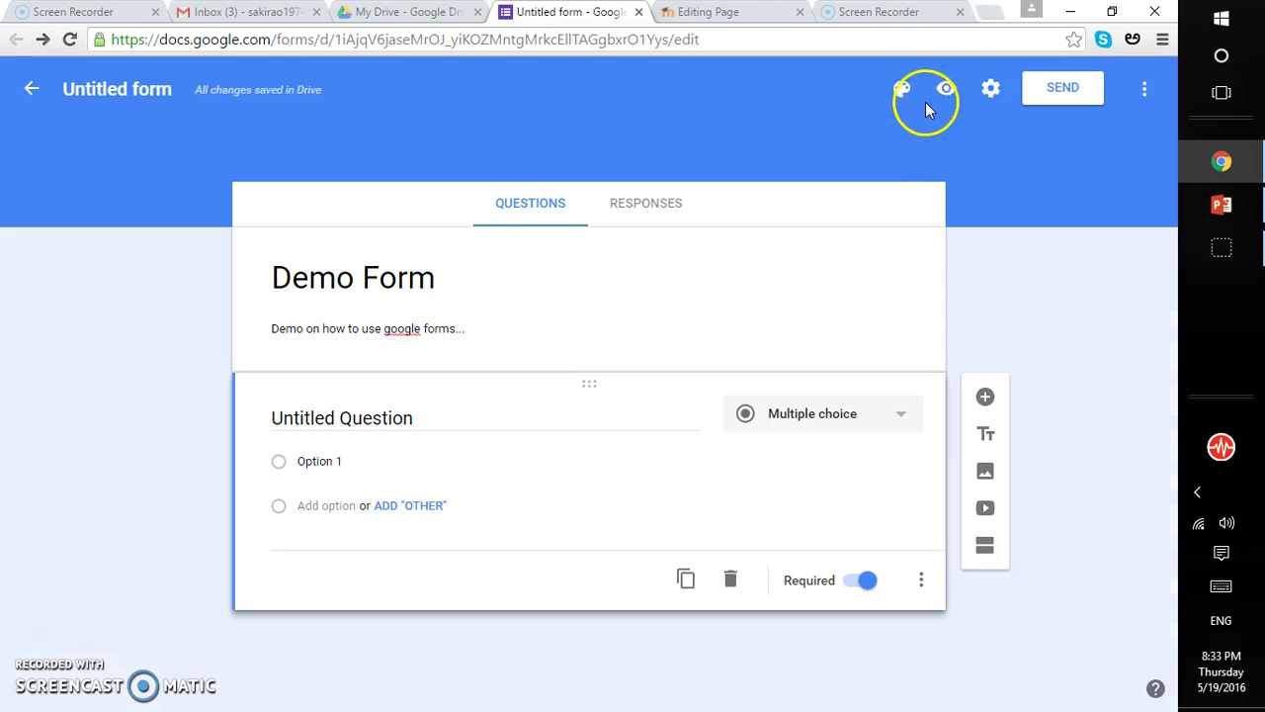
left_click(900, 99)
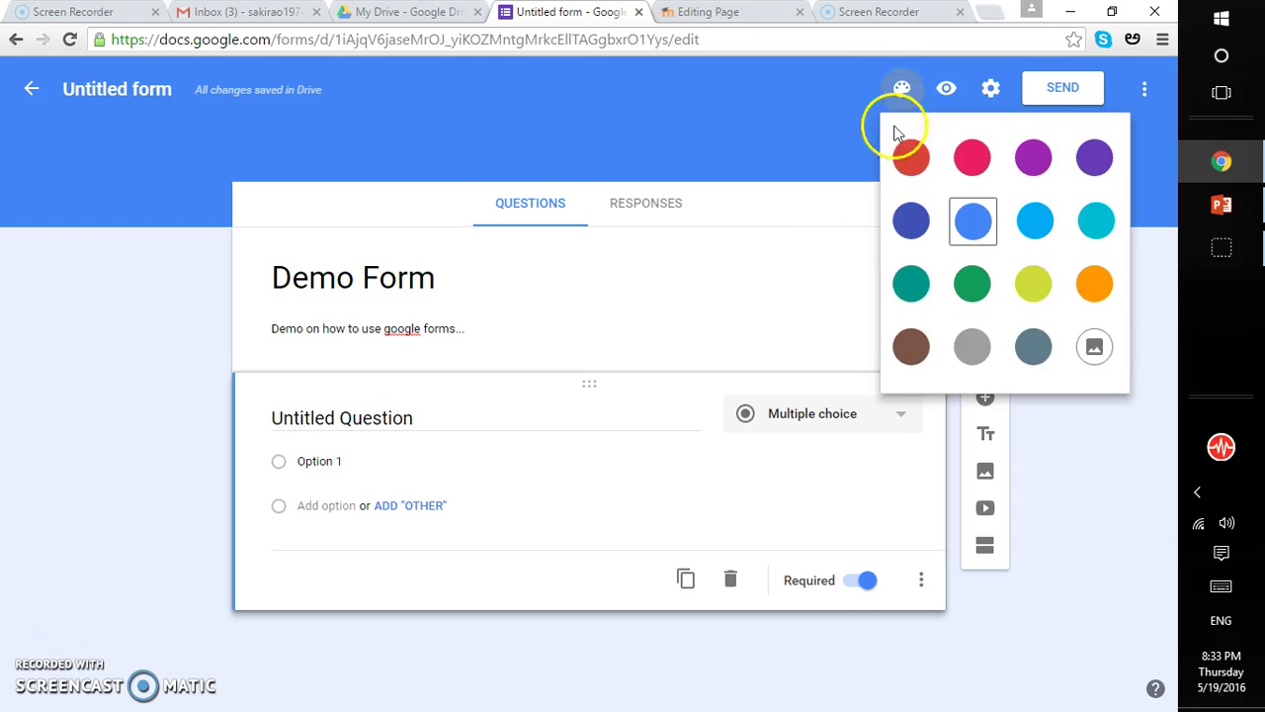
left_click(1097, 345)
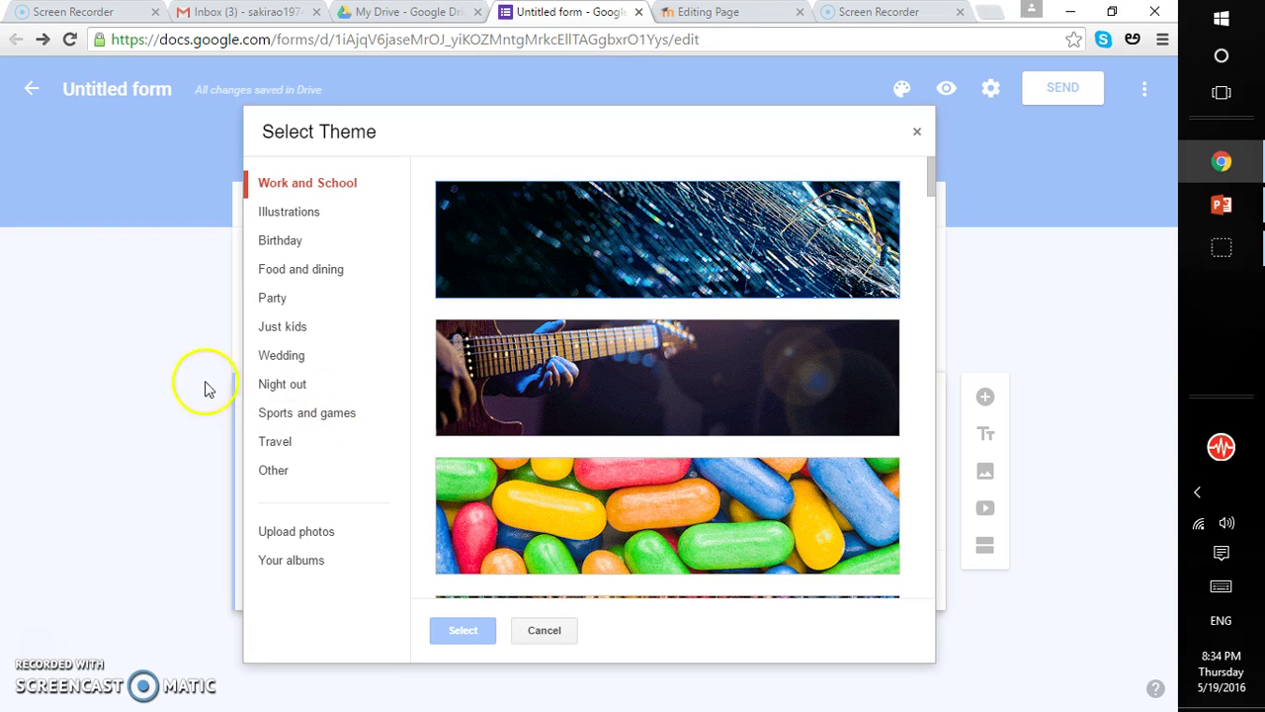
- Browse the Other, Illustrations and Work and School theme categories
left_click(259, 472)
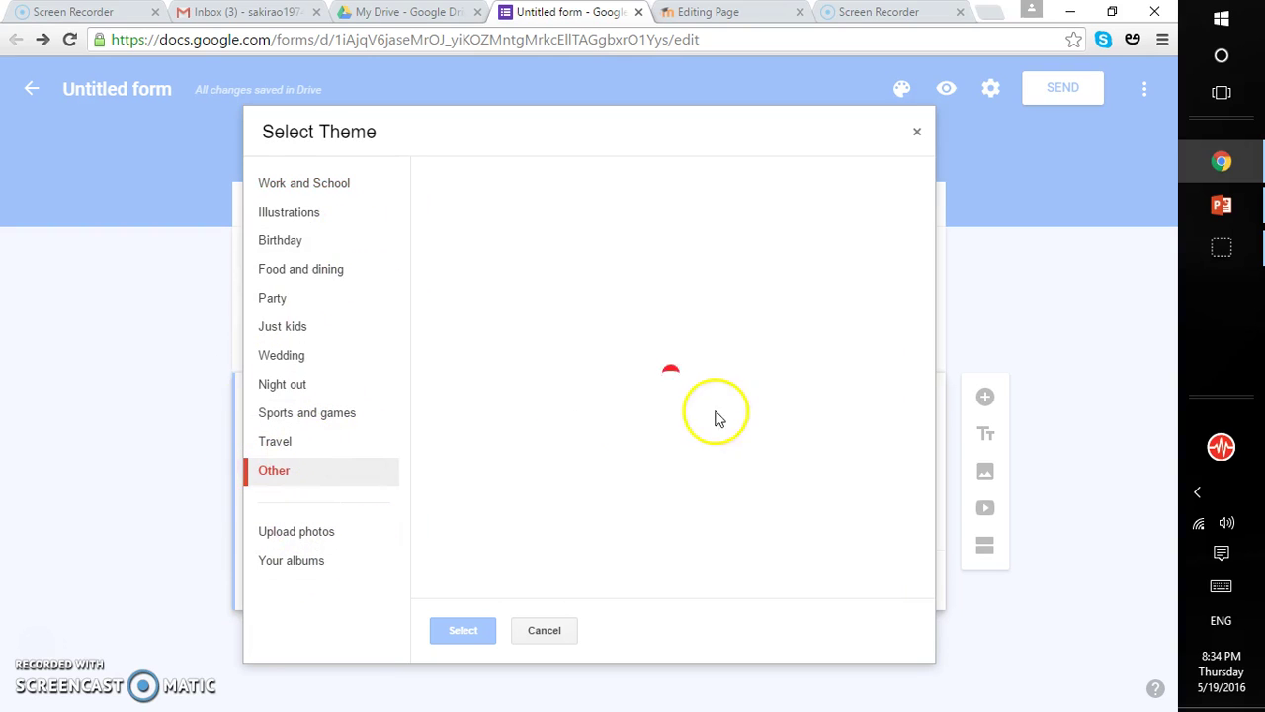
scroll(655, 465, "down", 3)
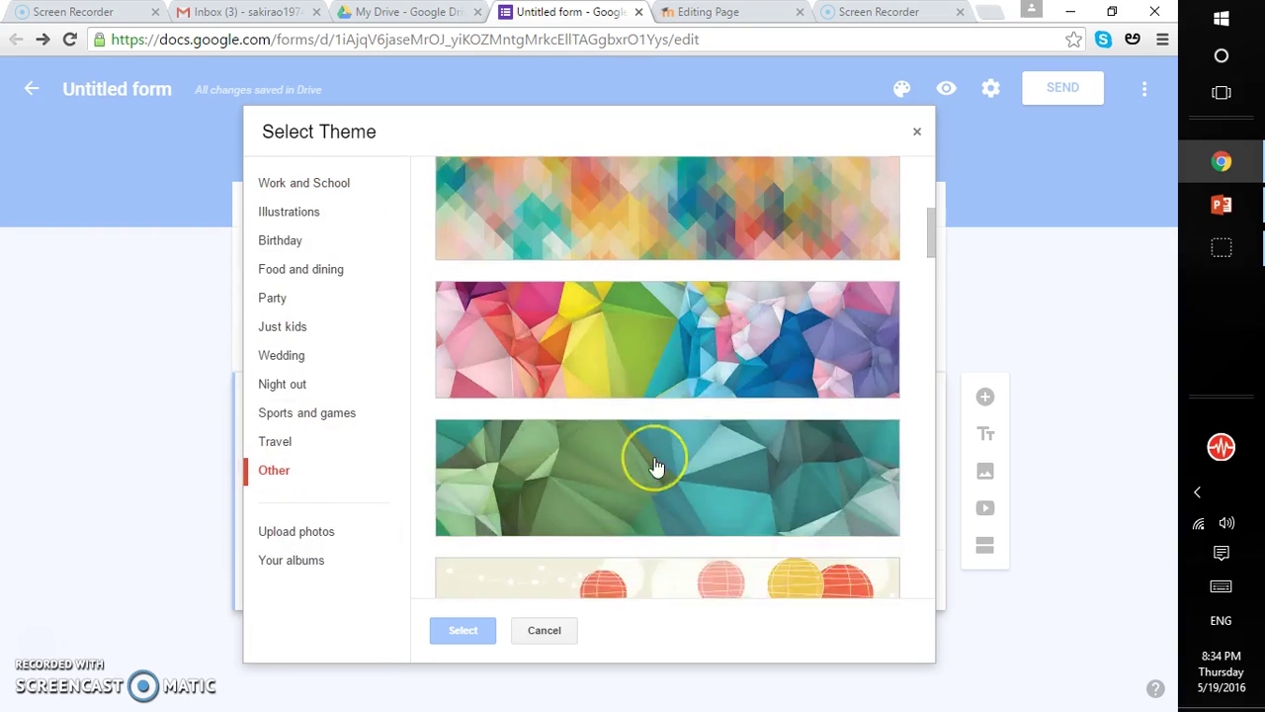
scroll(655, 466, "down", 3)
scroll(656, 466, "down", 1)
scroll(655, 465, "down", 2)
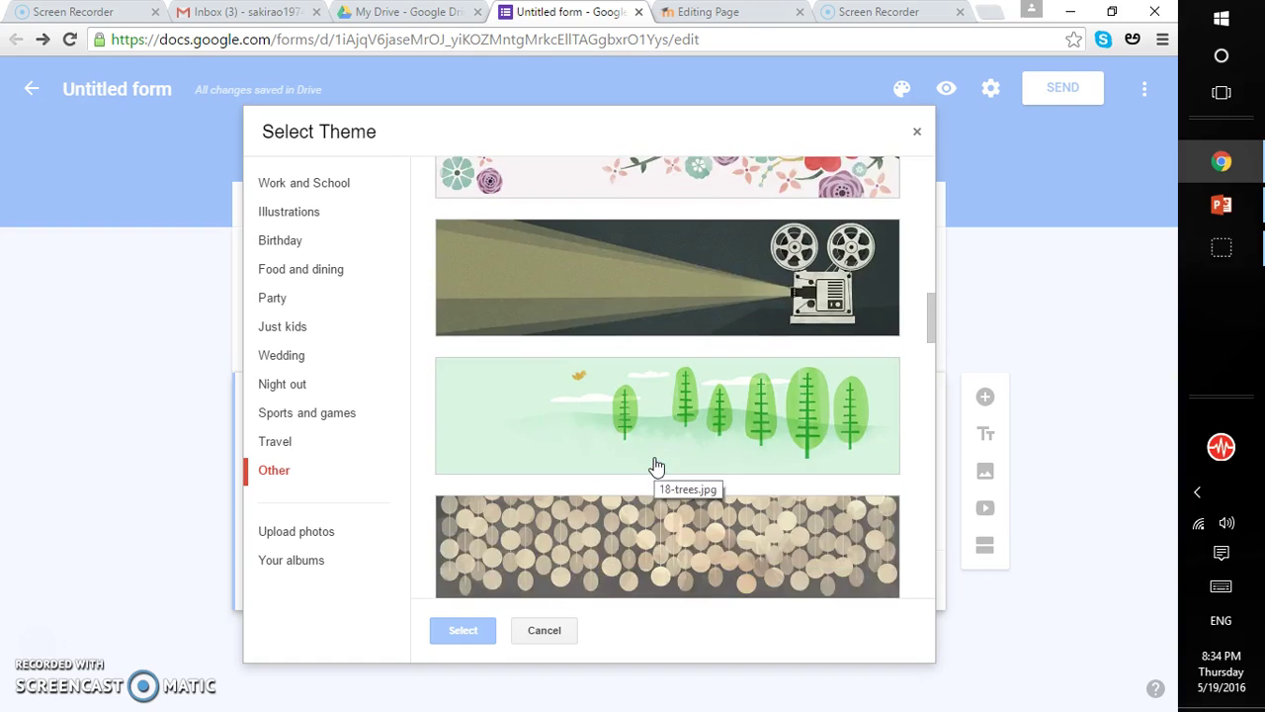
scroll(657, 466, "down", 2)
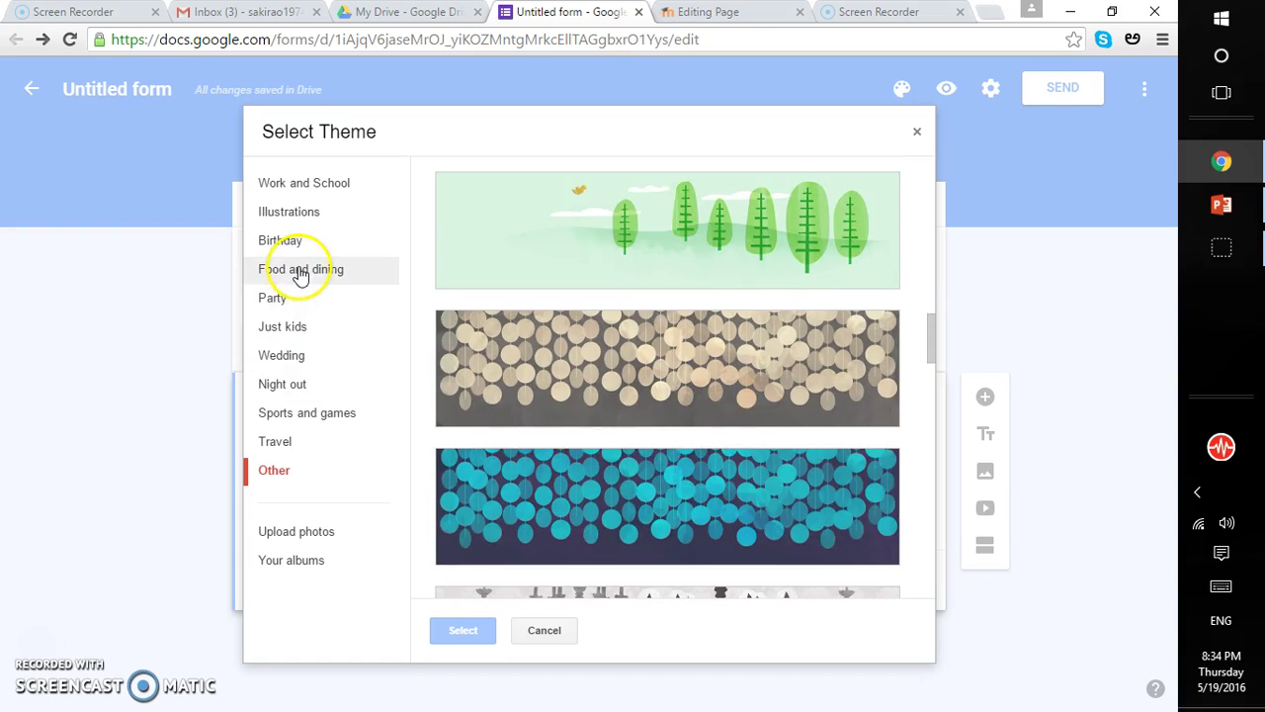
left_click(324, 213)
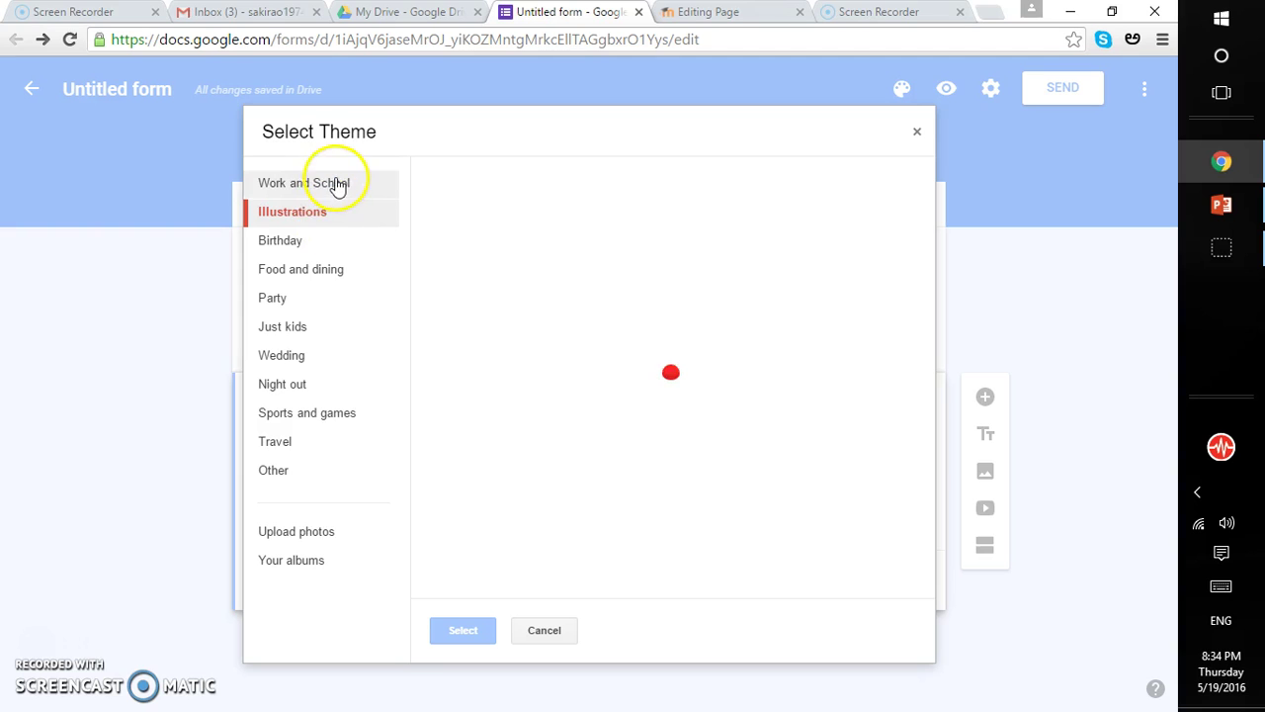
left_click(296, 184)
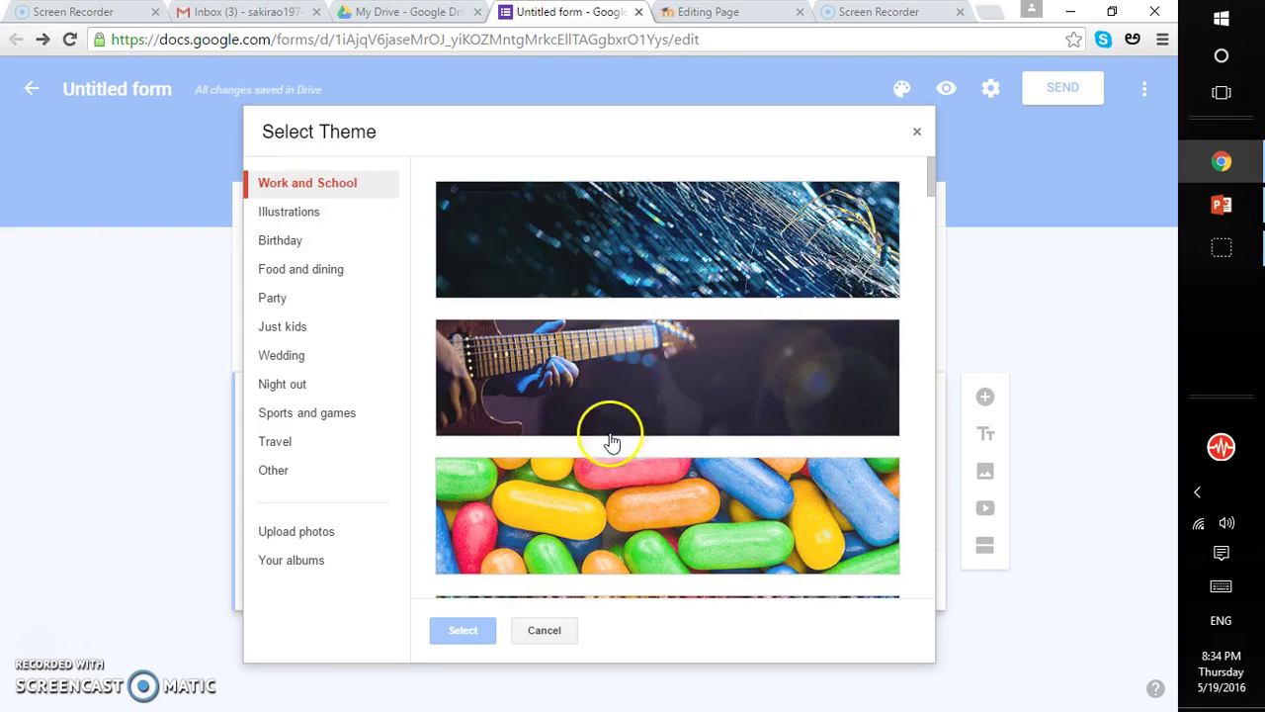
scroll(681, 443, "down", 3)
scroll(681, 429, "down", 2)
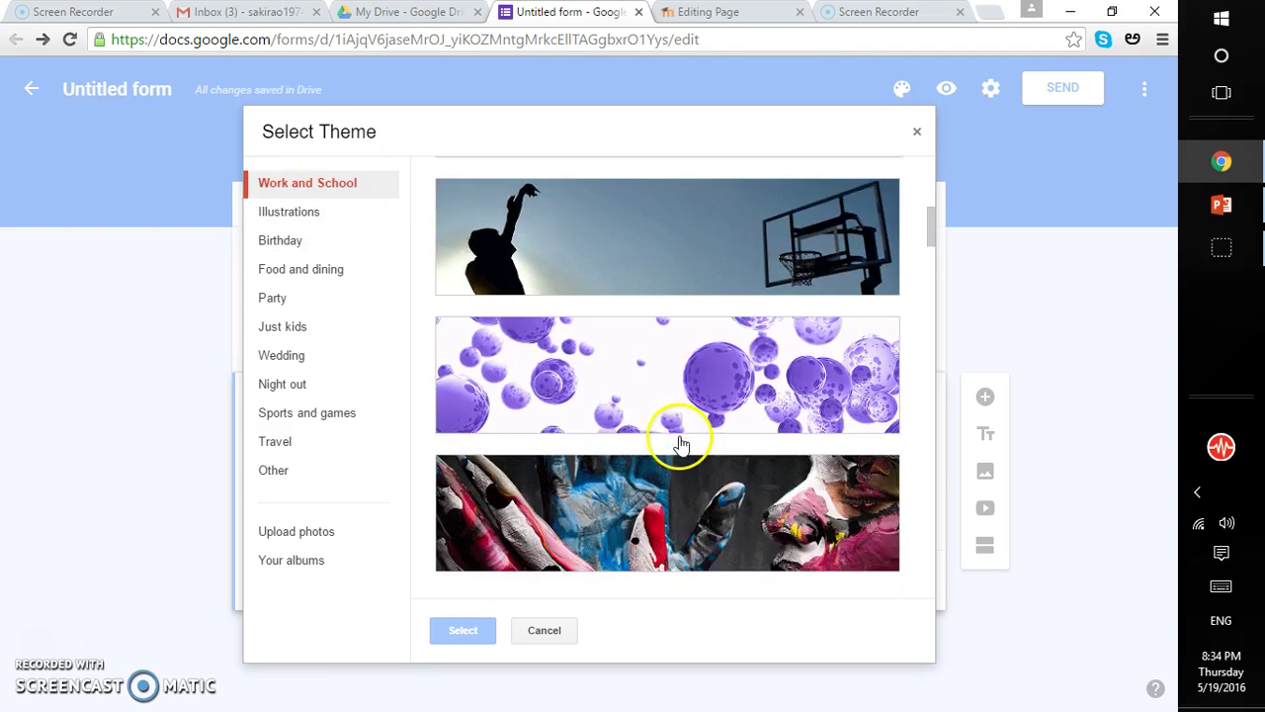
scroll(681, 435, "down", 3)
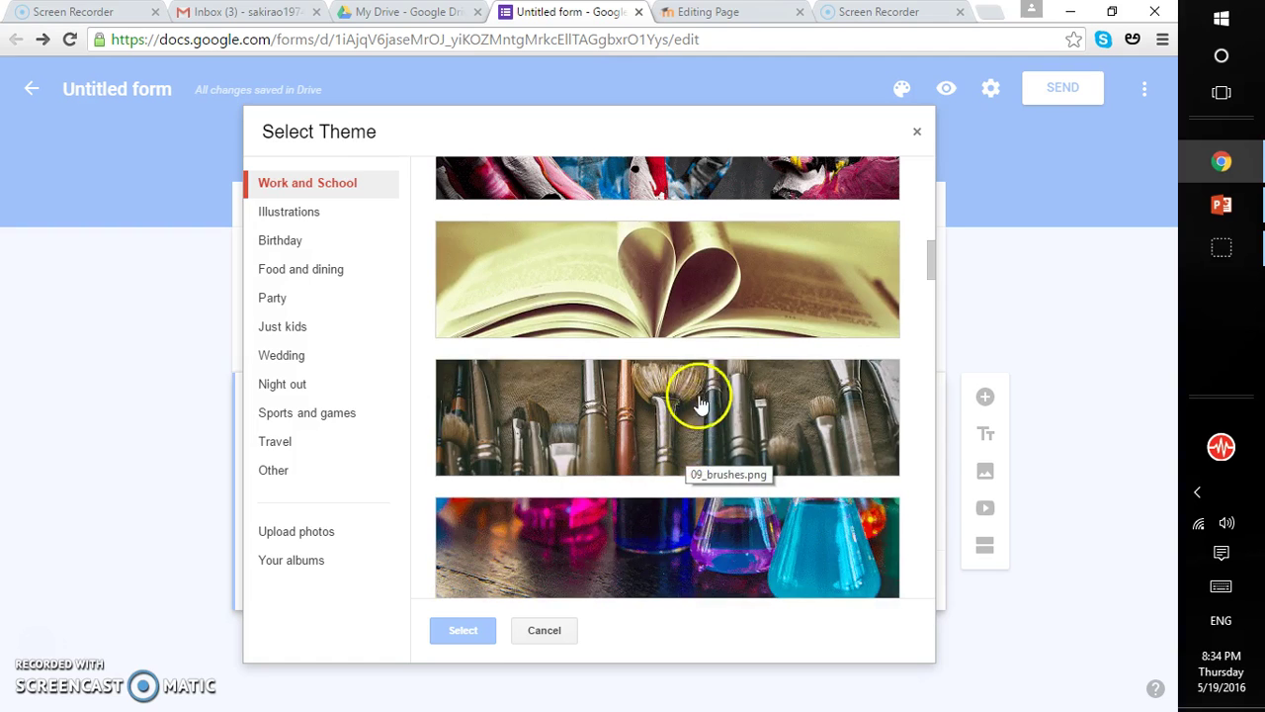
- Choose the bookshelf illustration image and apply it as the form's header theme
left_click(726, 295)
scroll(694, 465, "down", 2)
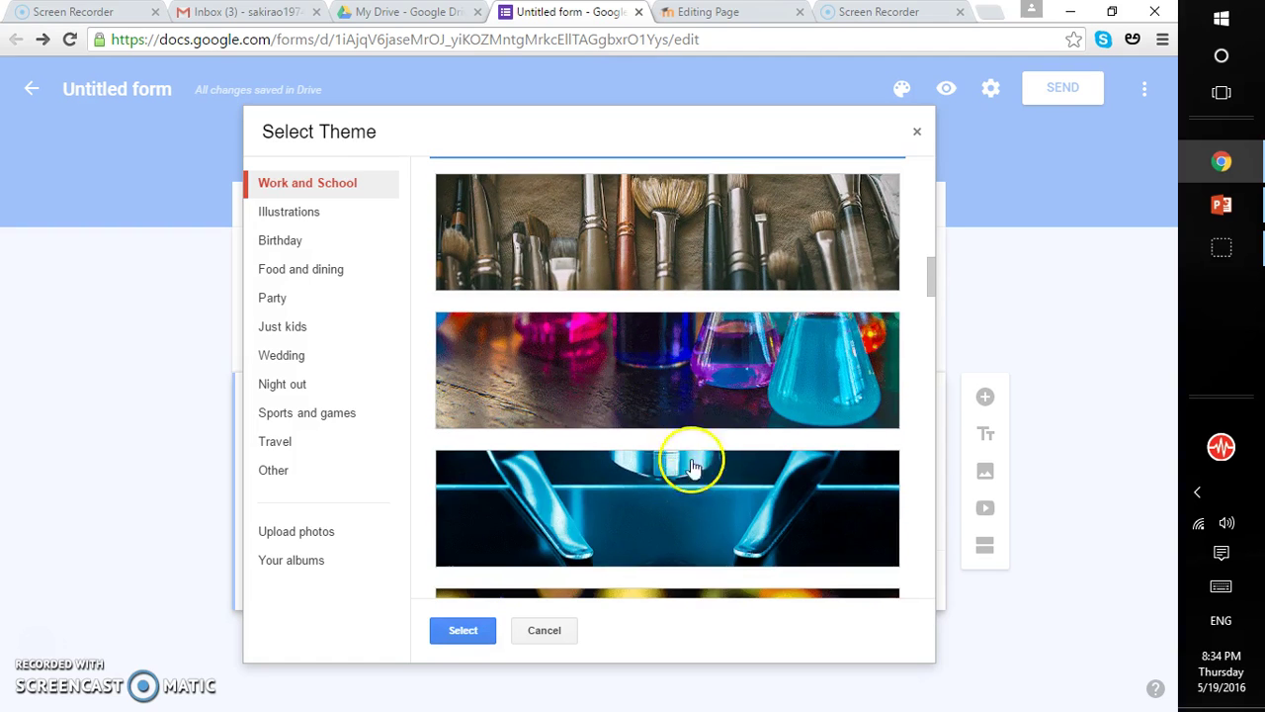
left_click(716, 363)
scroll(692, 353, "down", 3)
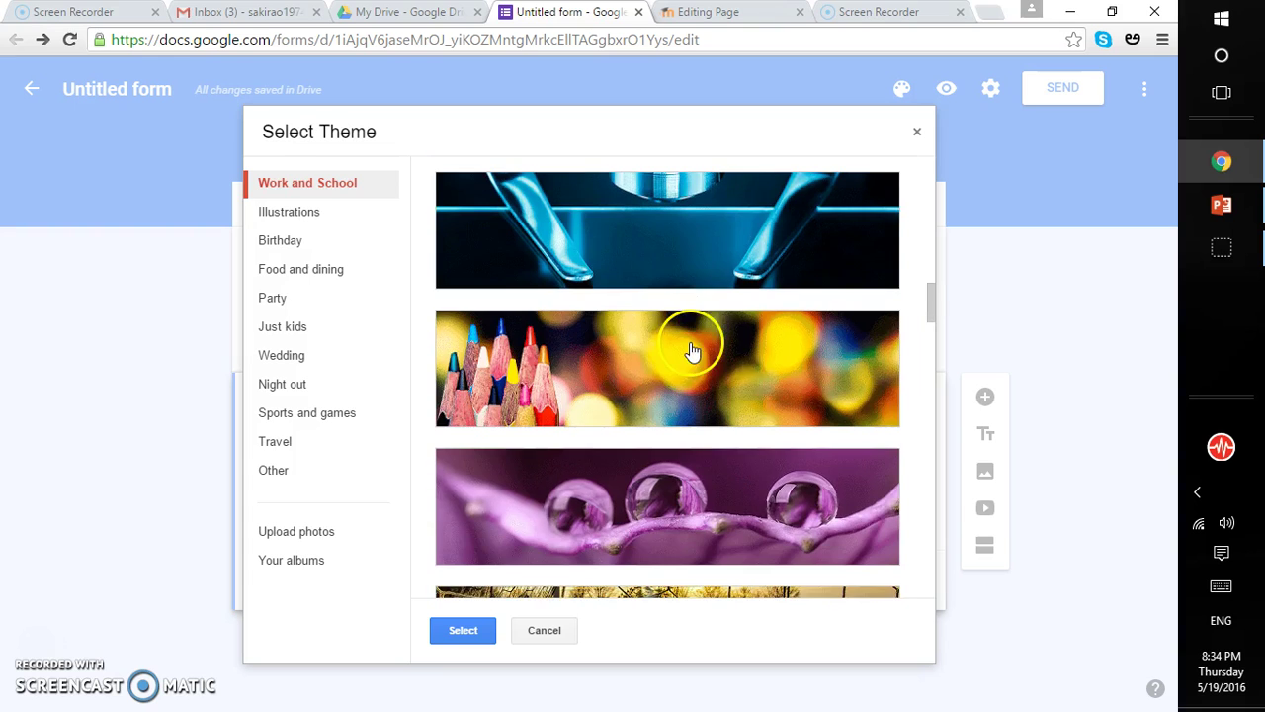
scroll(653, 390, "down", 2)
scroll(637, 395, "down", 1)
scroll(638, 395, "down", 4)
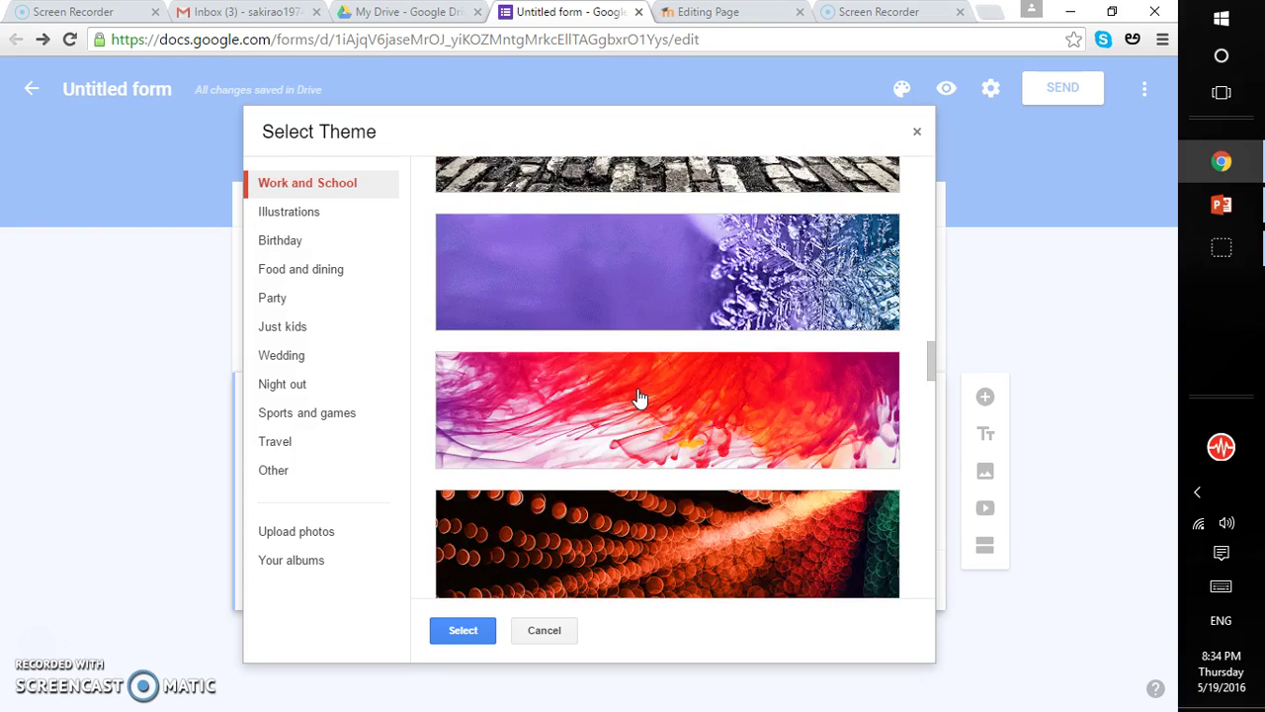
scroll(637, 396, "down", 3)
scroll(638, 395, "down", 1)
scroll(637, 395, "down", 1)
scroll(637, 395, "down", 3)
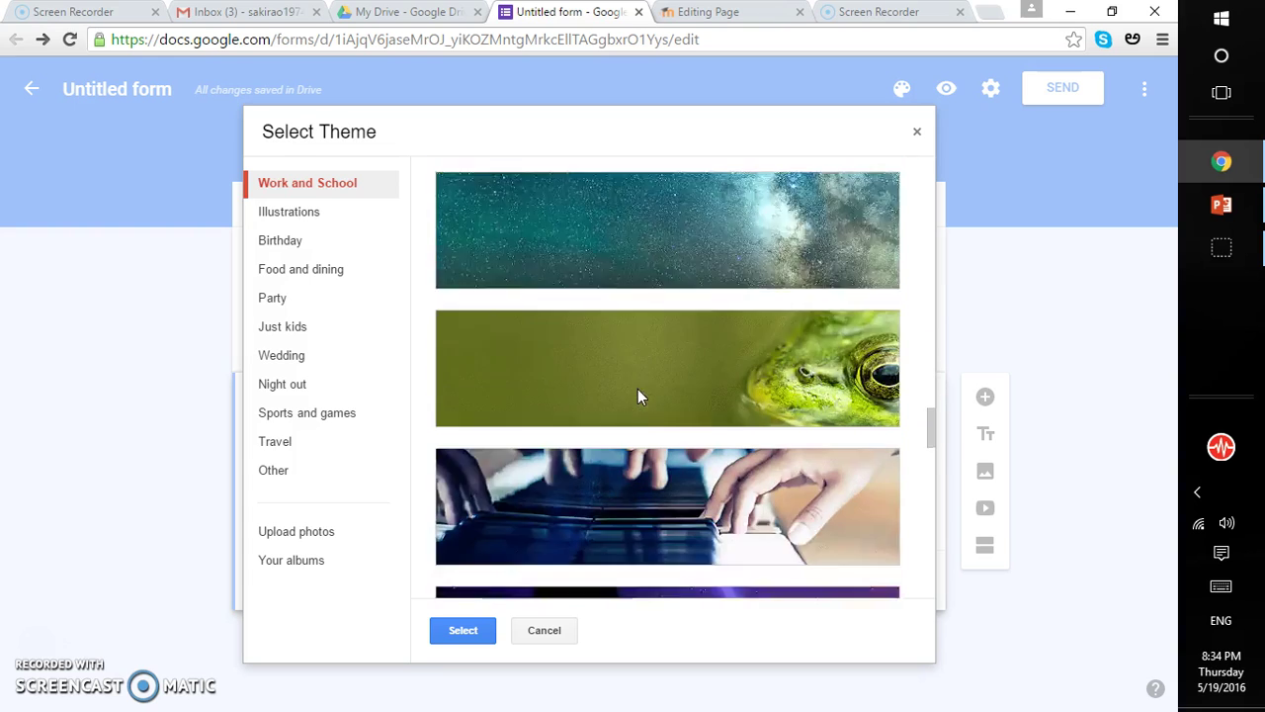
scroll(638, 396, "down", 2)
scroll(638, 395, "down", 3)
scroll(637, 395, "down", 4)
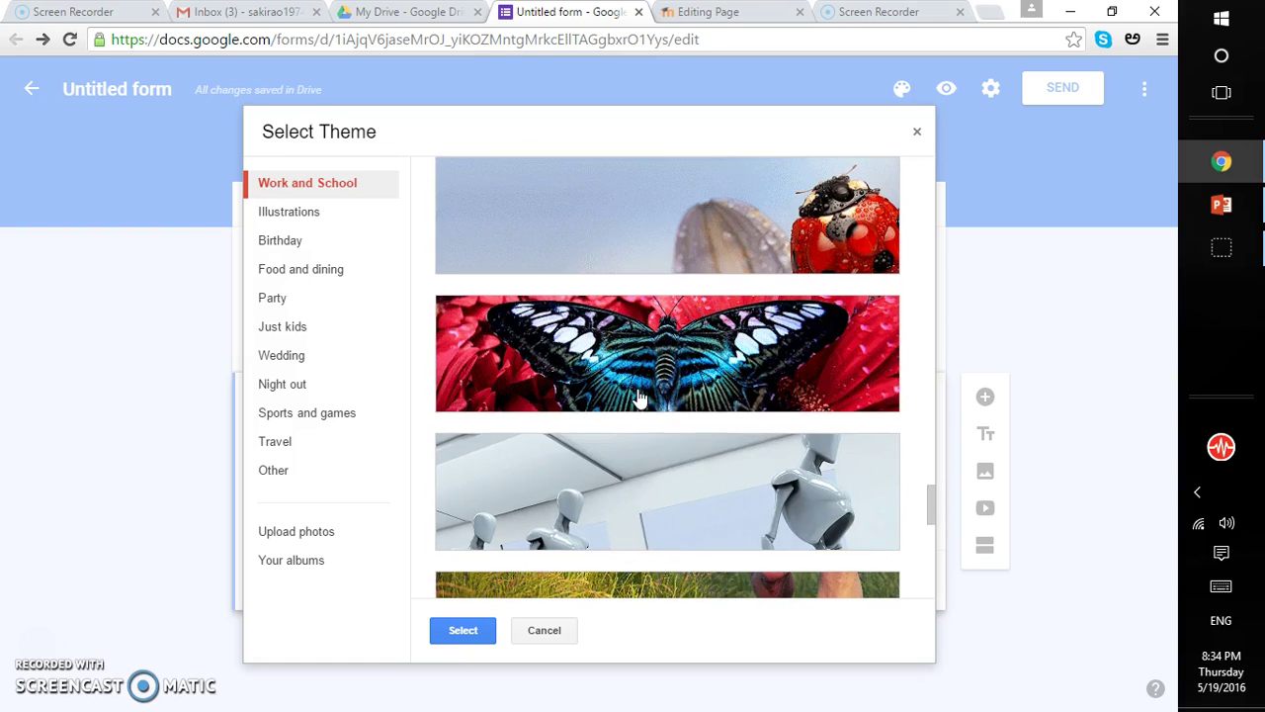
scroll(637, 396, "down", 3)
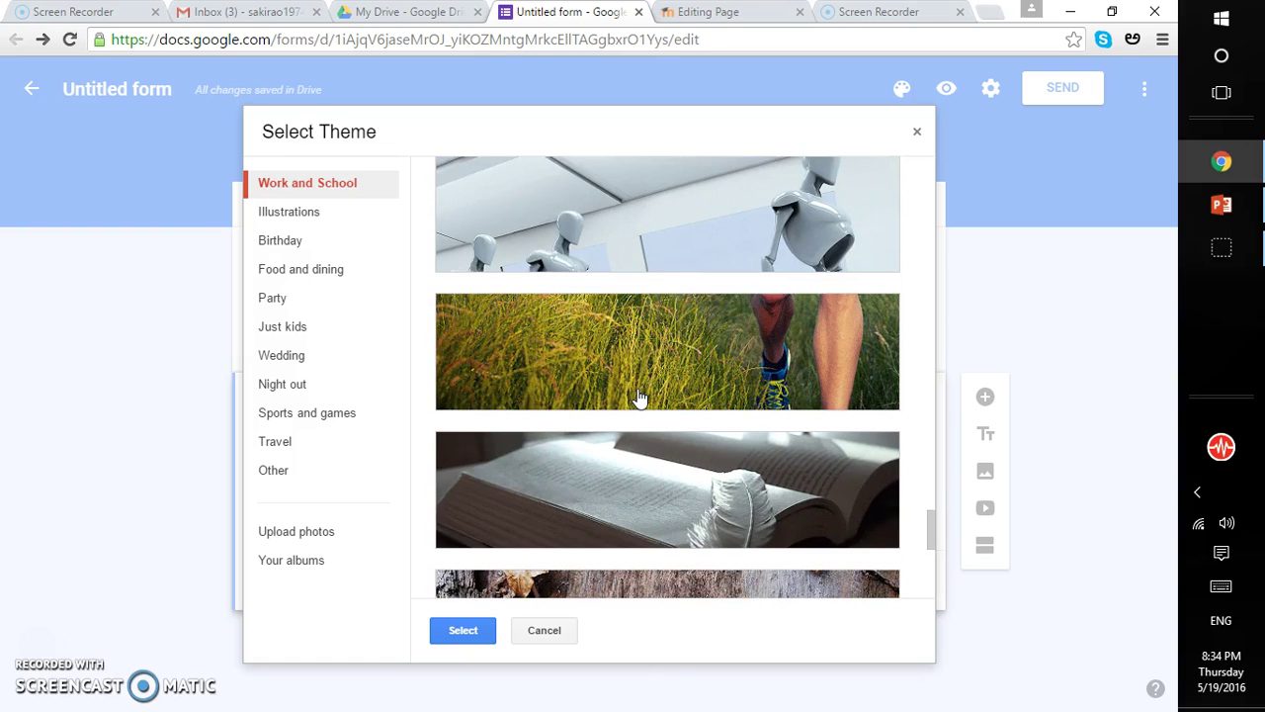
scroll(632, 401, "down", 3)
left_click(615, 406)
left_click(595, 492)
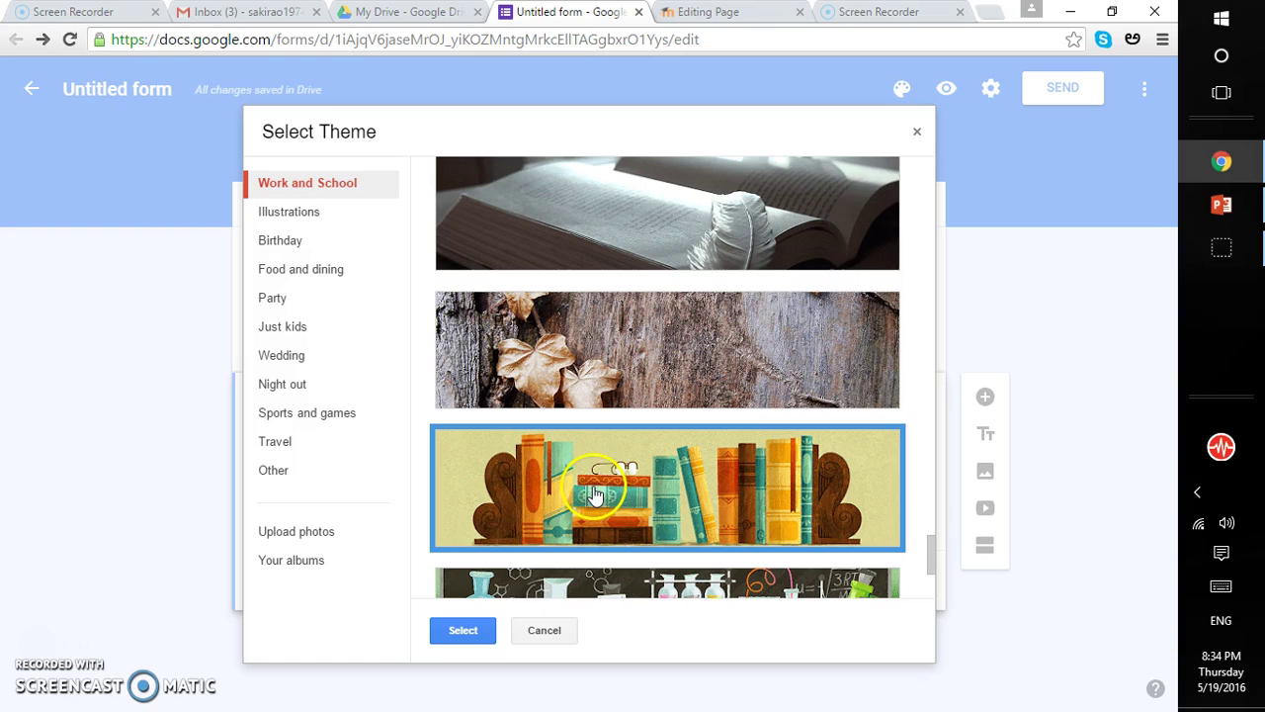
left_click(457, 630)
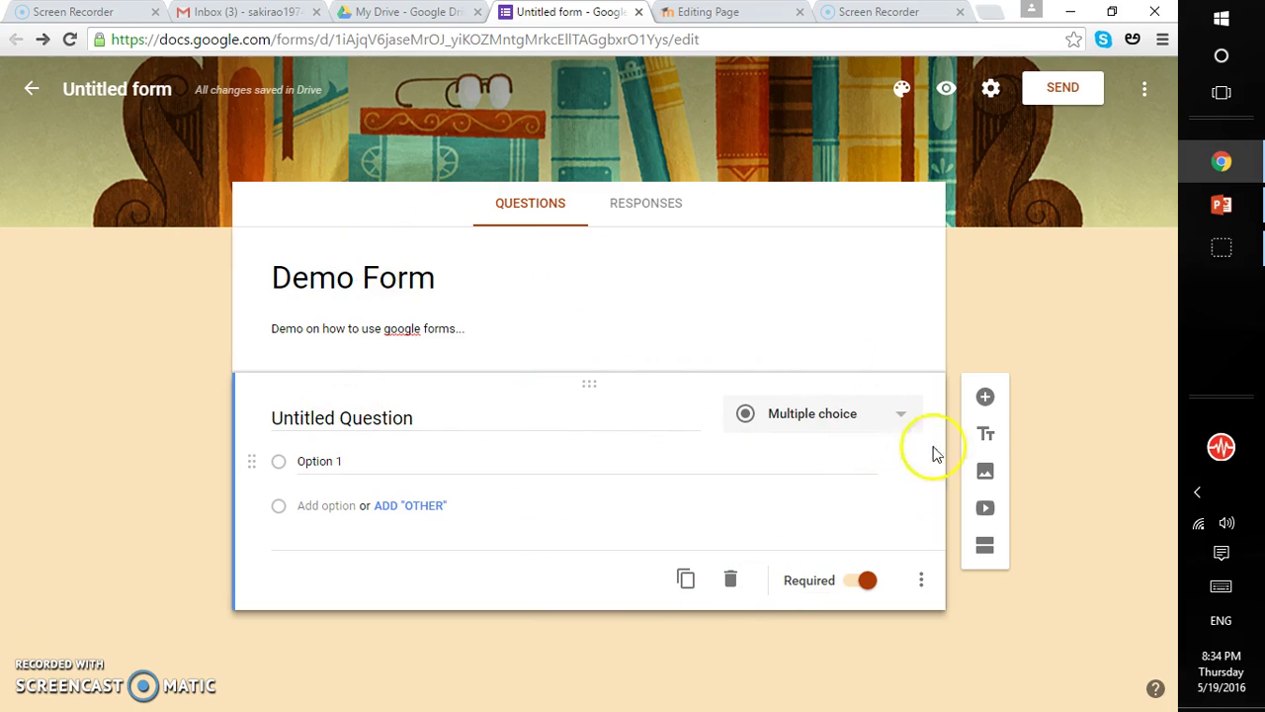
- Insert a new blank multiple-choice question below the required one
left_click(985, 396)
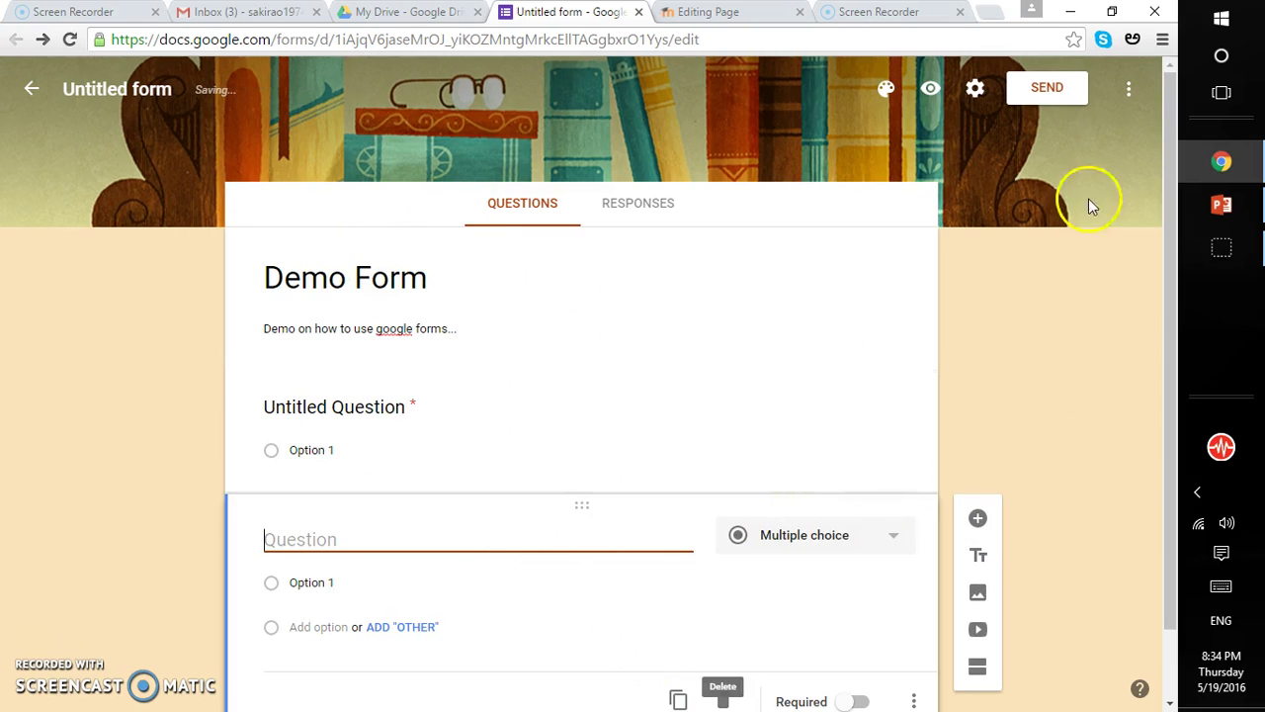
- In the Send options, exclude the form from the email and show its shareable link
left_click(1048, 97)
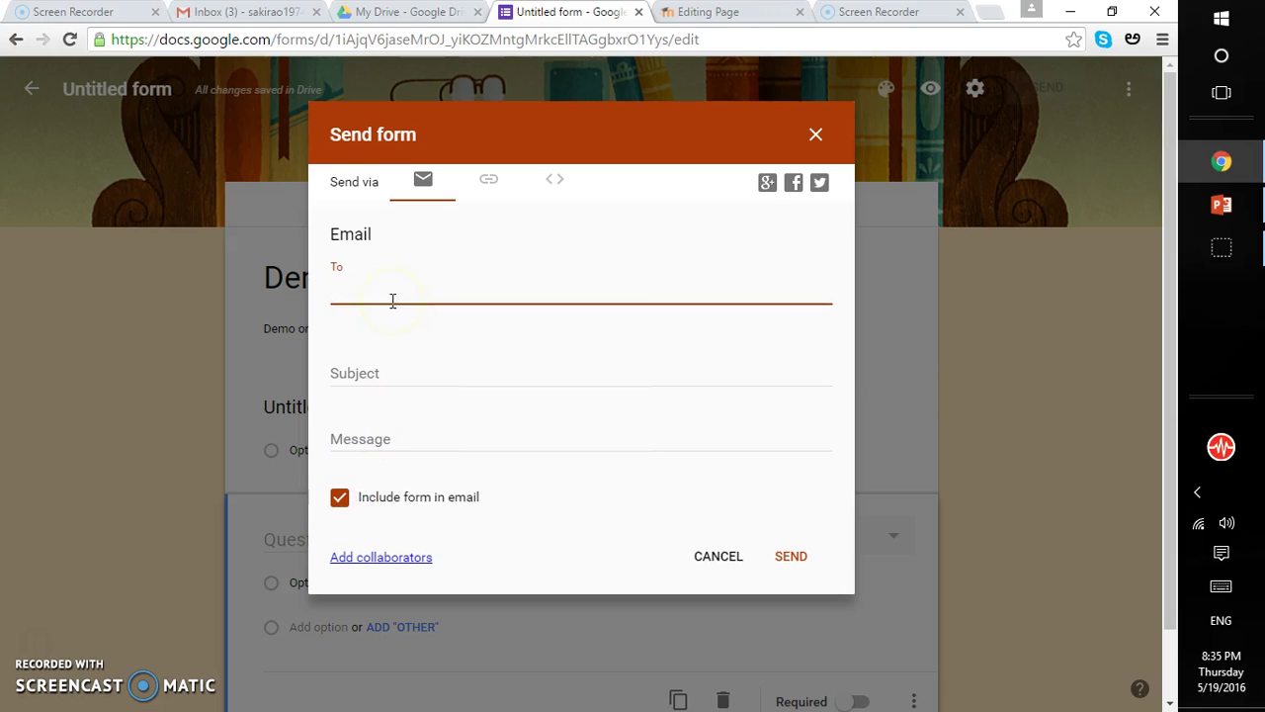
left_click(340, 497)
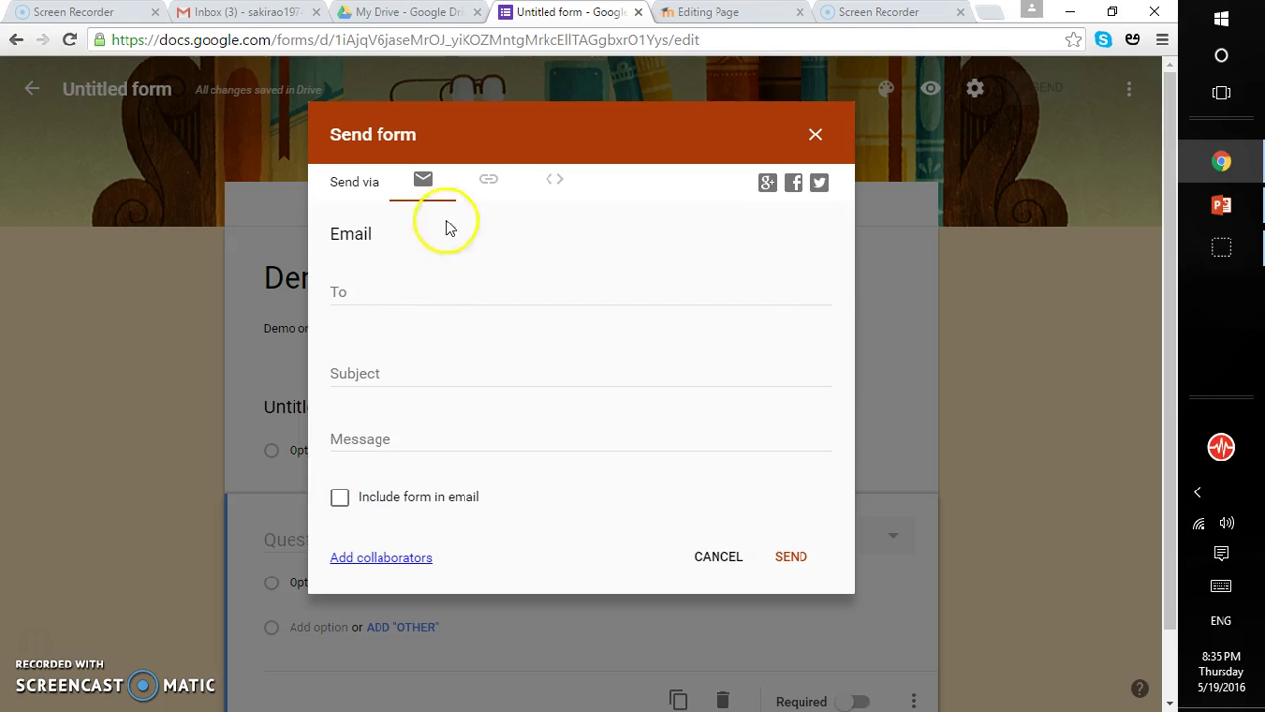
left_click(488, 188)
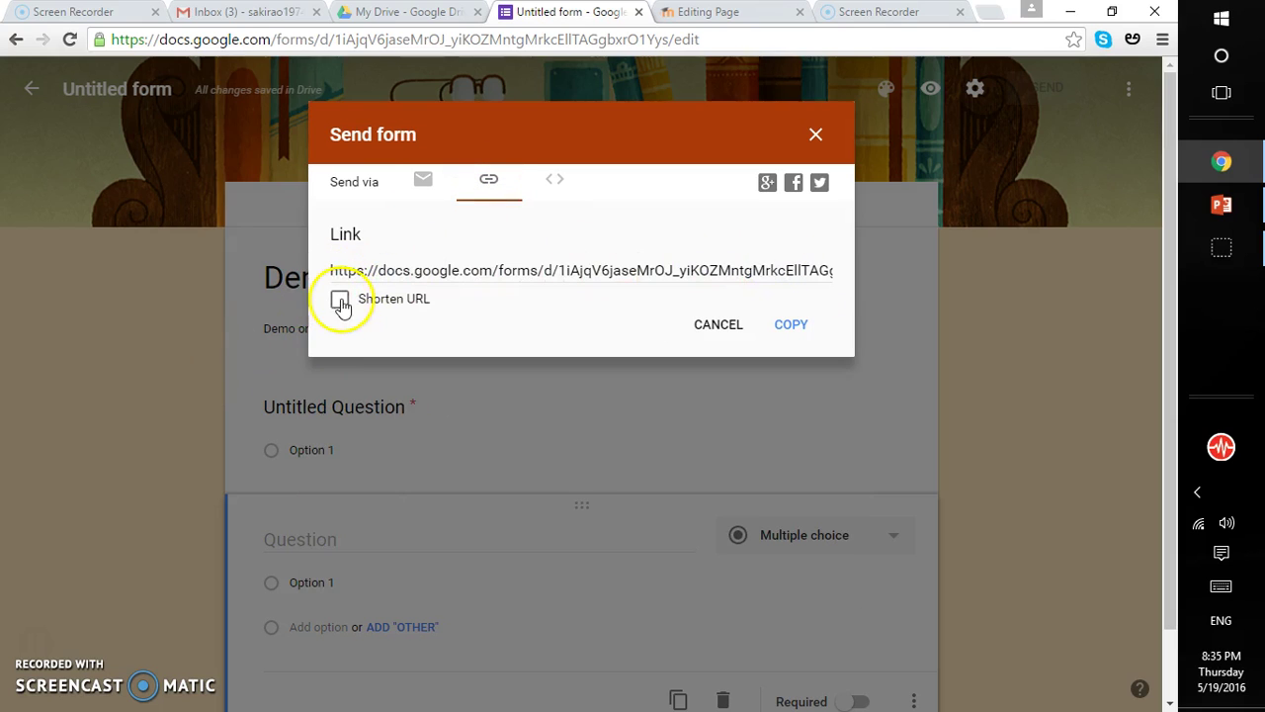
- Shorten the form URL and display the 760×500 embed HTML code
left_click(341, 298)
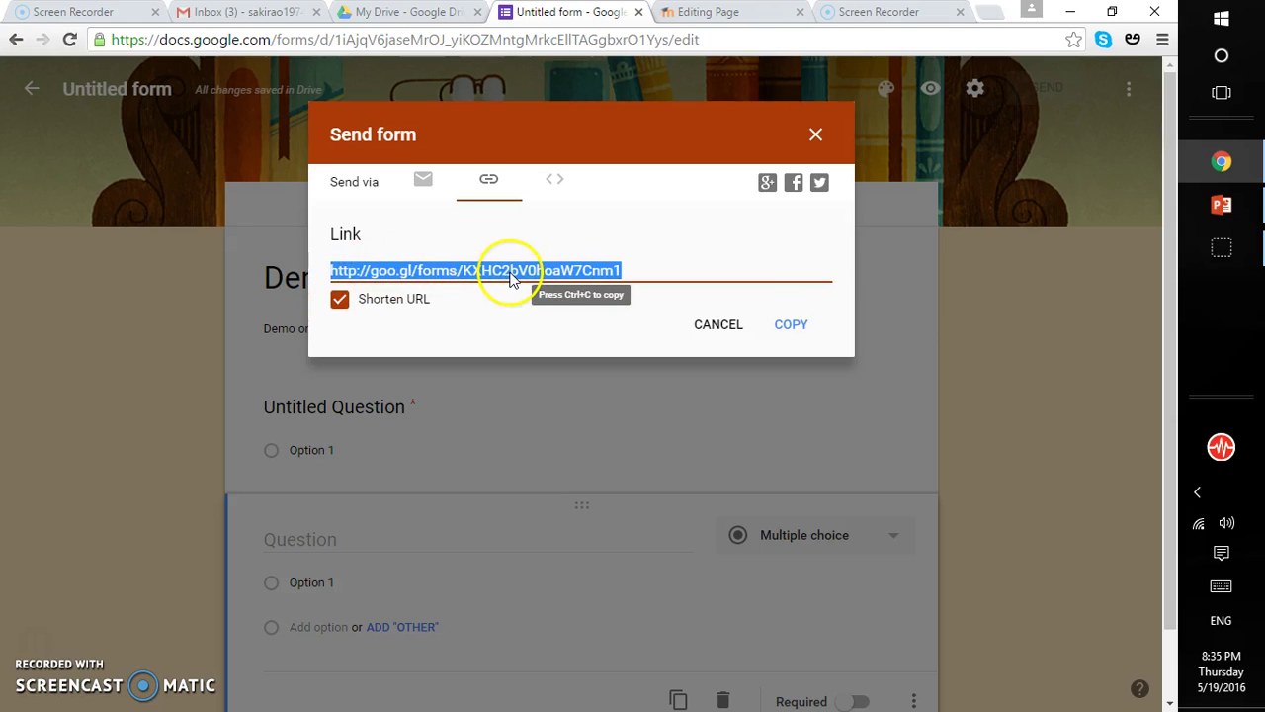
left_click(555, 179)
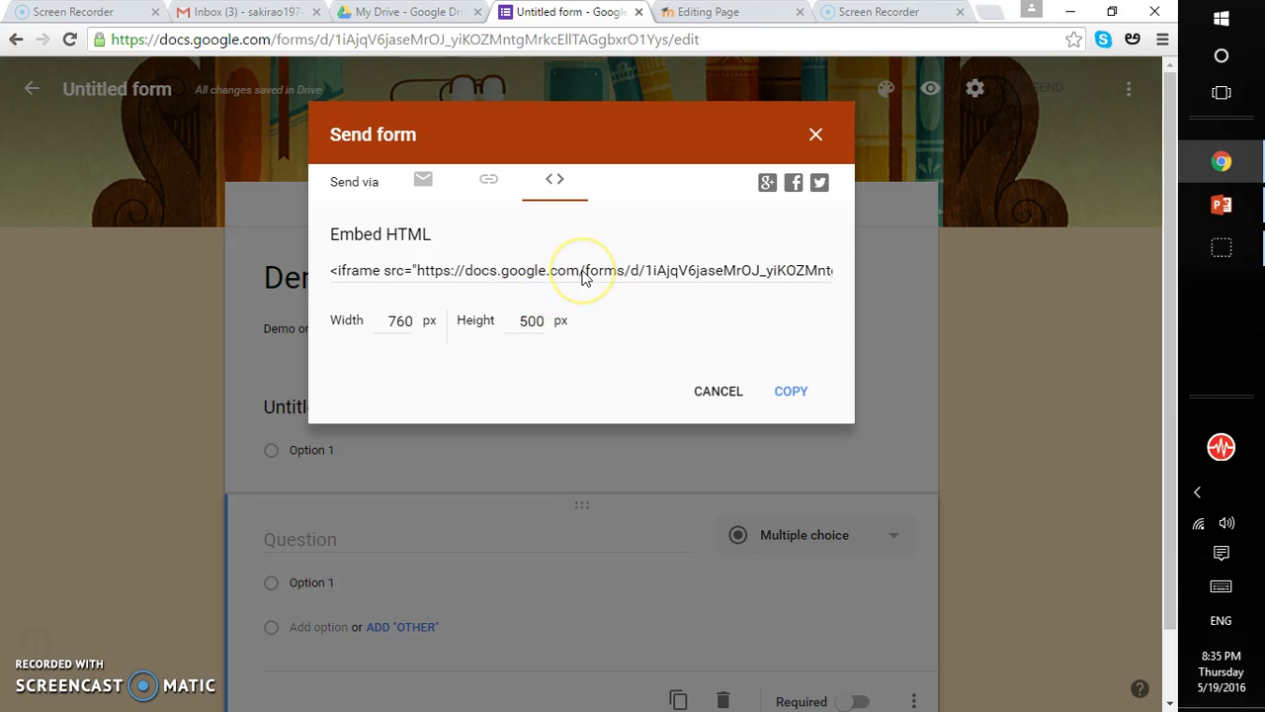
- Email the Demo Form to the autocompleted 'ushu…' recipient and return to the editor
left_click(423, 183)
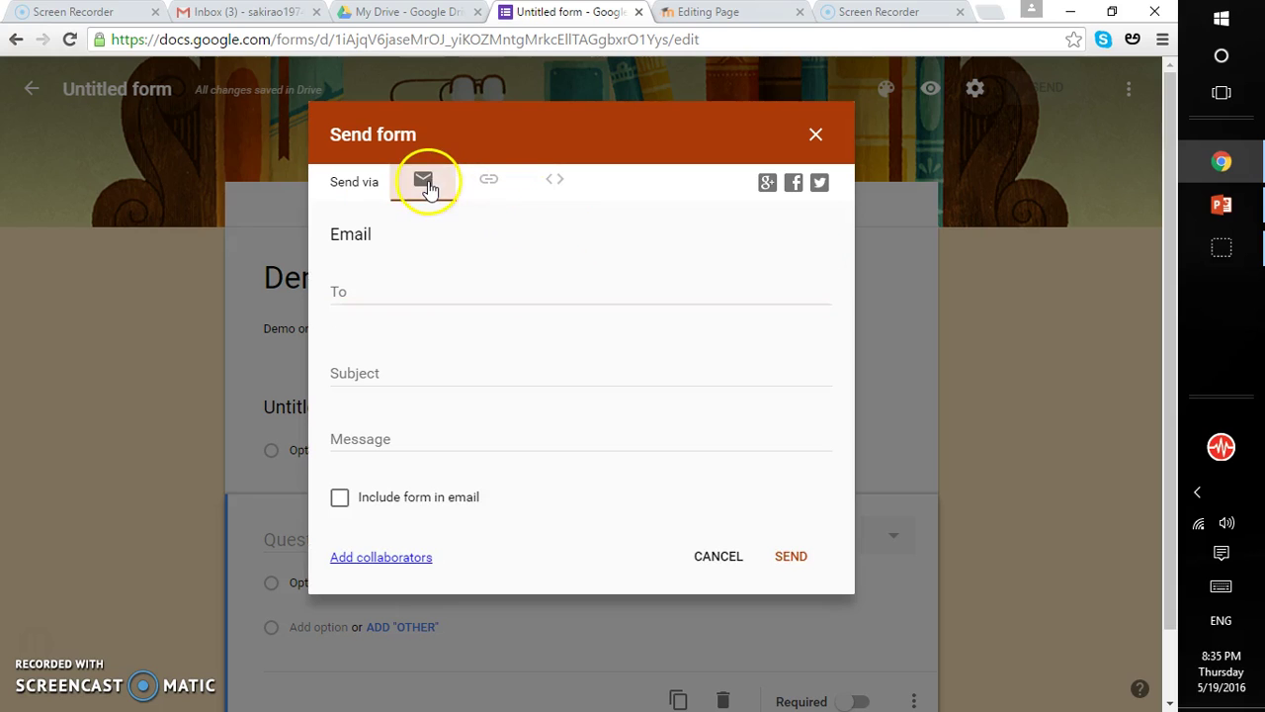
left_click(374, 292)
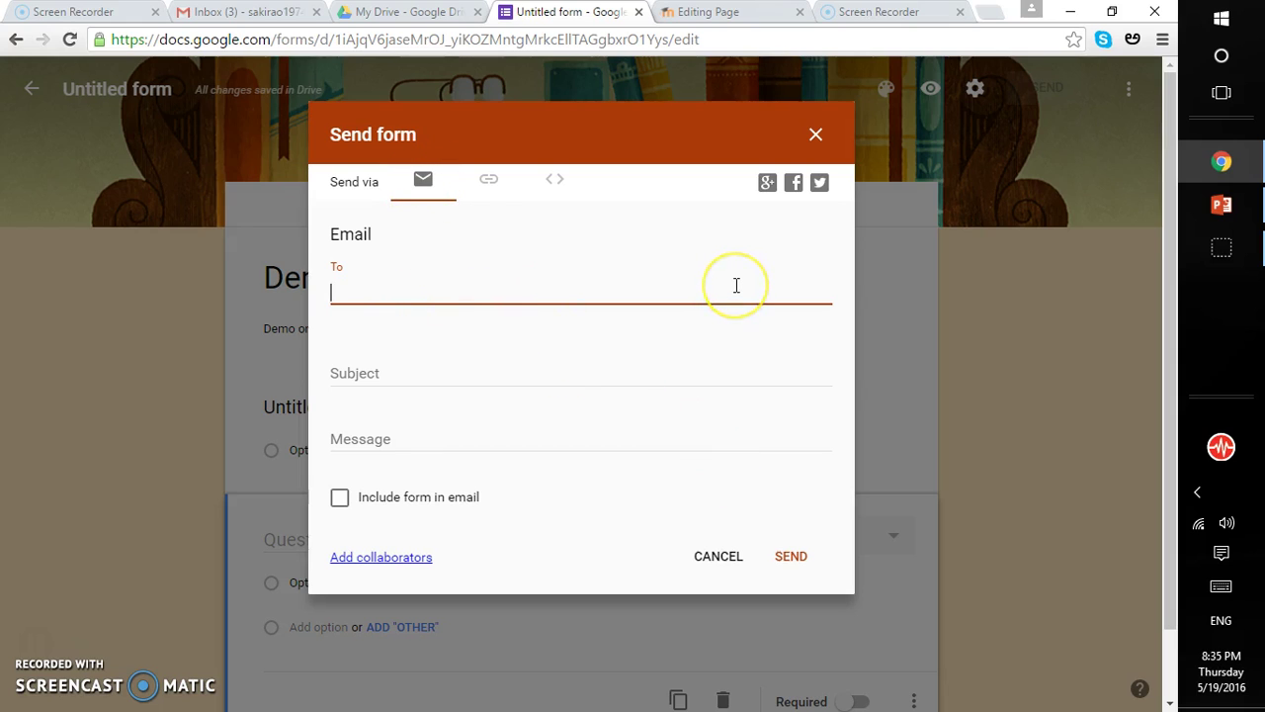
type("sushu")
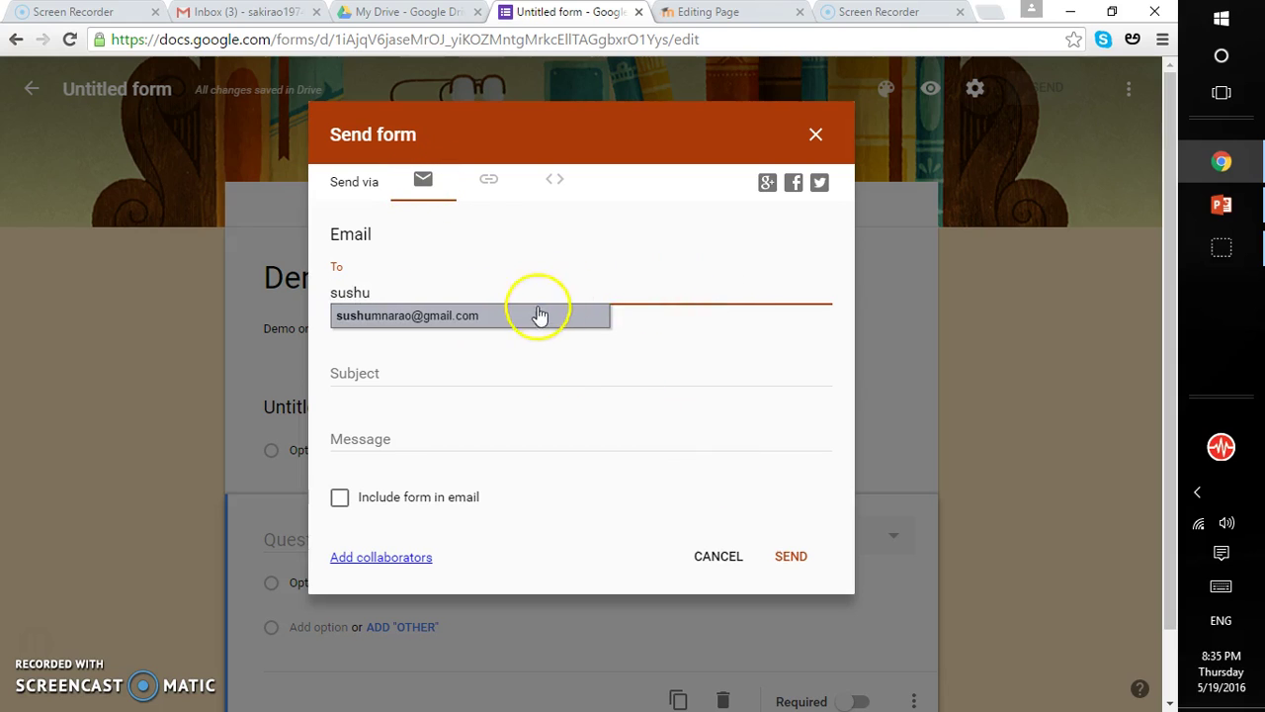
left_click(540, 314)
left_click(796, 557)
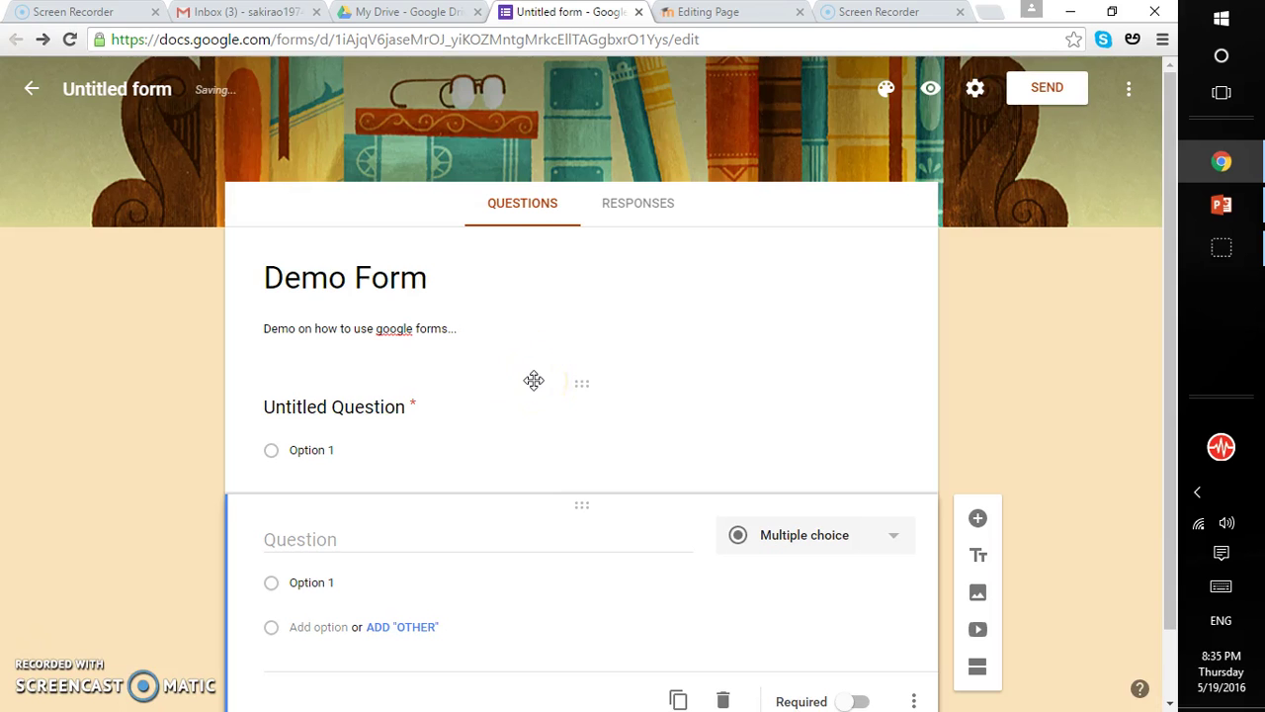
left_click(471, 161)
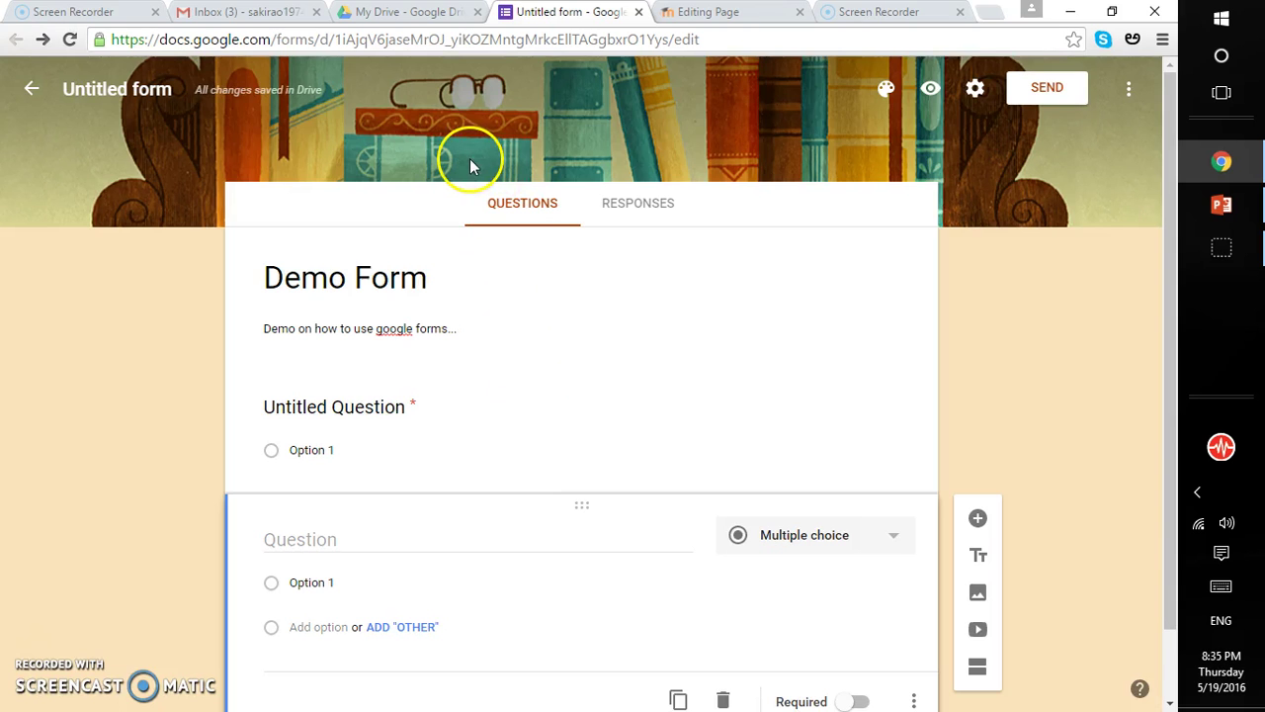